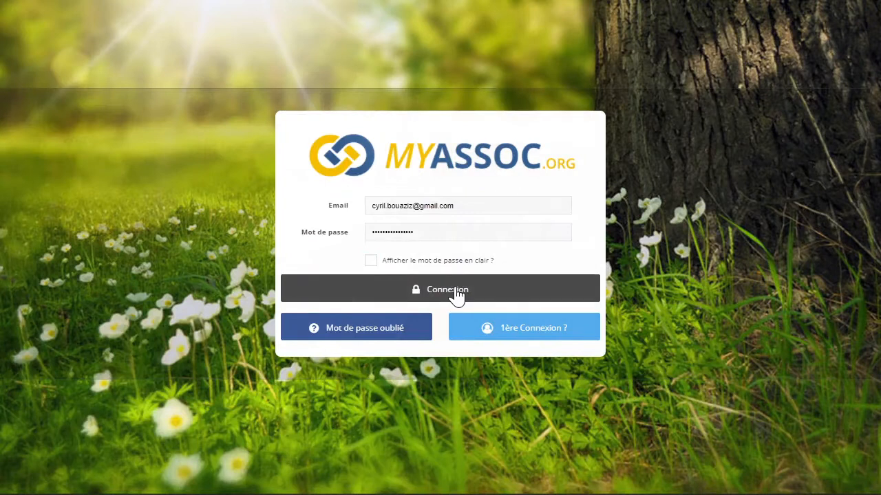
Step: Sign in with the filled-in credentials, choose CLUB DE DEMONSTRATION and open its Fichiers et images gallery
{"action": "left_click", "coordinate": [455, 294]}
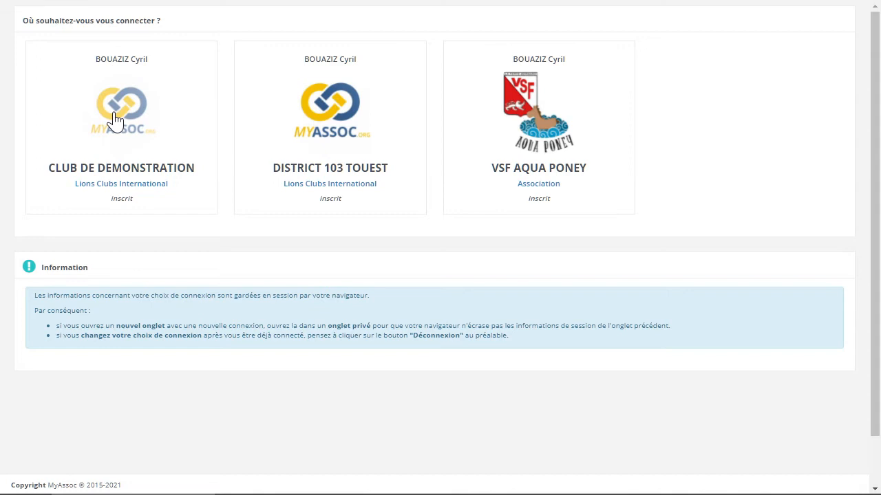
{"action": "left_click", "coordinate": [117, 129]}
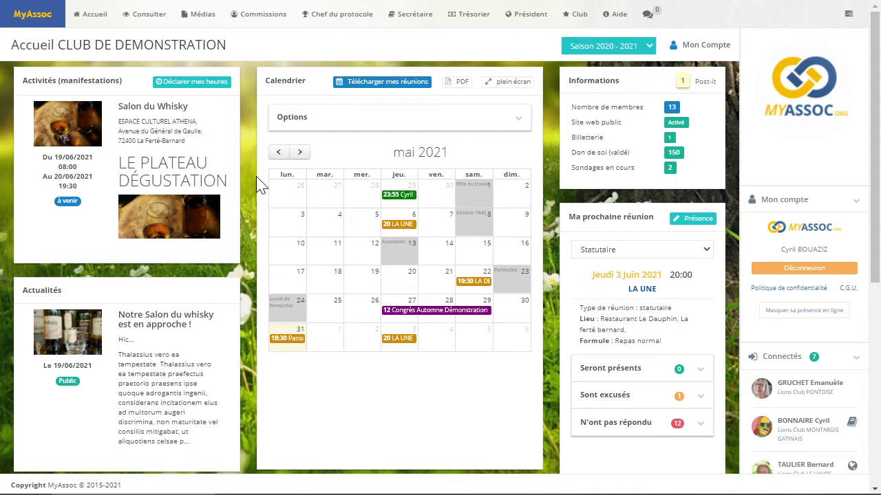
{"action": "left_click", "coordinate": [196, 21]}
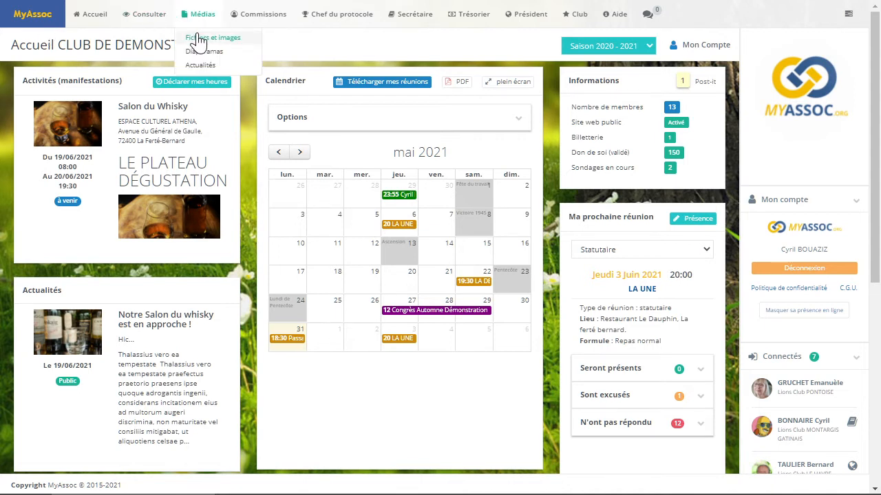
{"action": "left_click", "coordinate": [200, 37]}
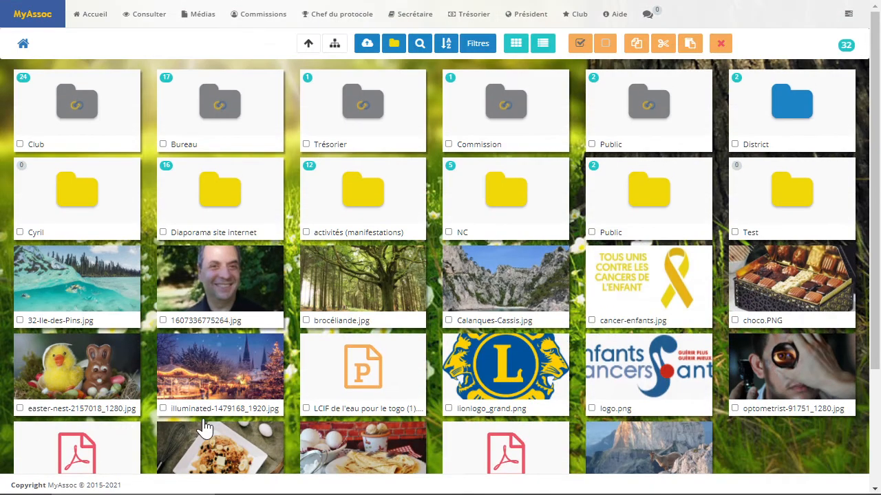
{"action": "mouse_move", "coordinate": [203, 422]}
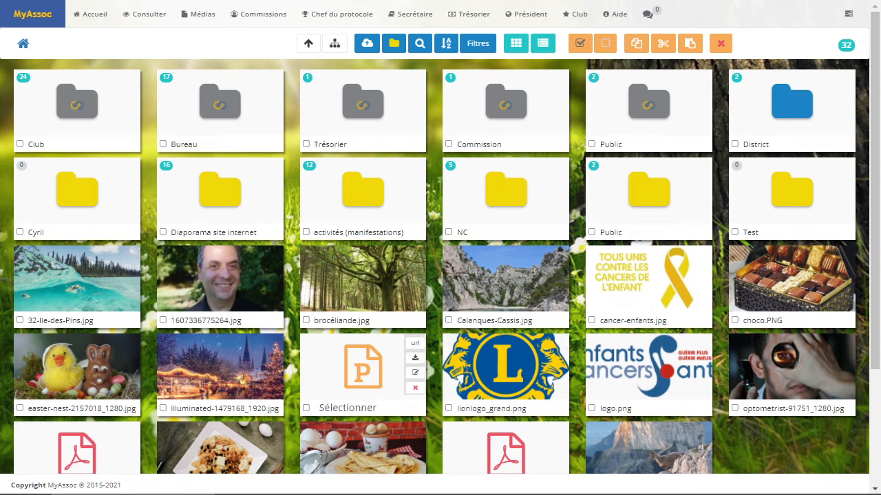
{"action": "mouse_move", "coordinate": [363, 372]}
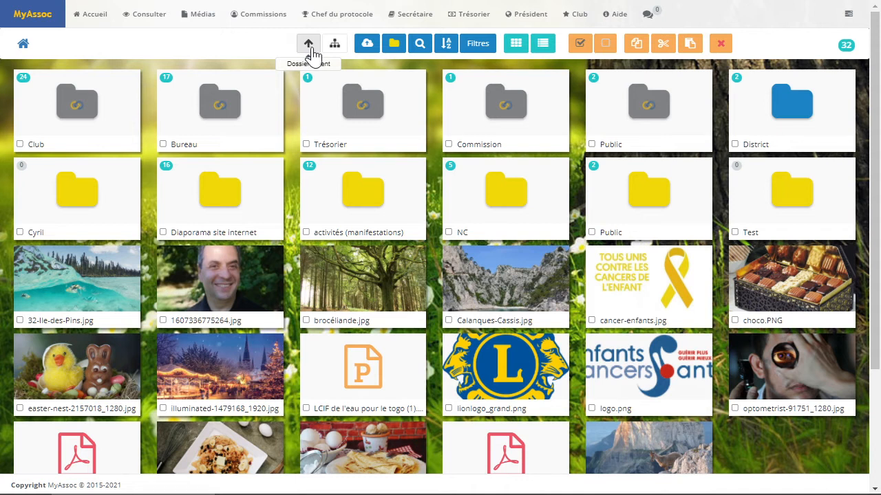
Step: Explore the subfolders of Bureau and Emails in the folder tree and open the Chocolat de Noel folder
{"action": "left_click", "coordinate": [336, 49]}
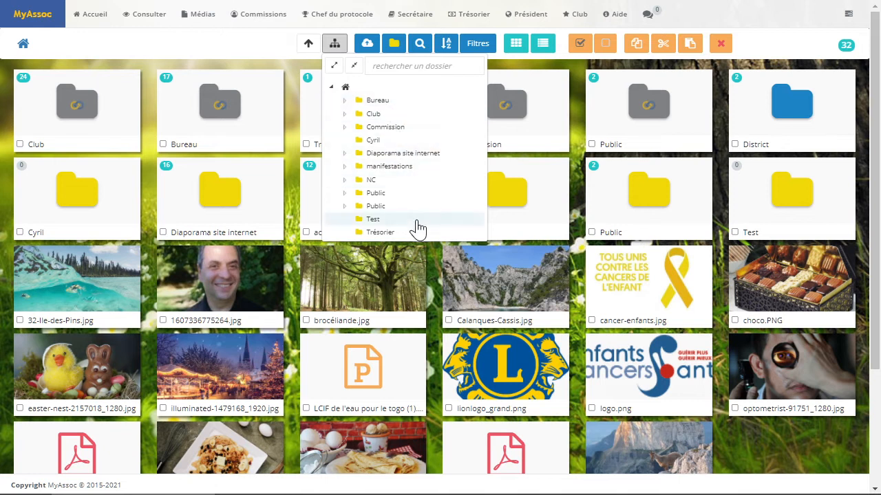
{"action": "left_click", "coordinate": [344, 101]}
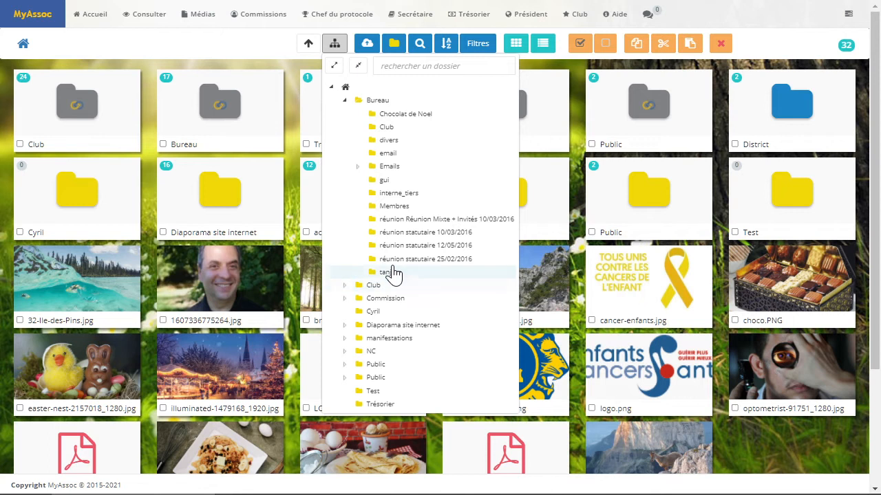
{"action": "left_click", "coordinate": [358, 167]}
{"action": "left_click", "coordinate": [371, 179]}
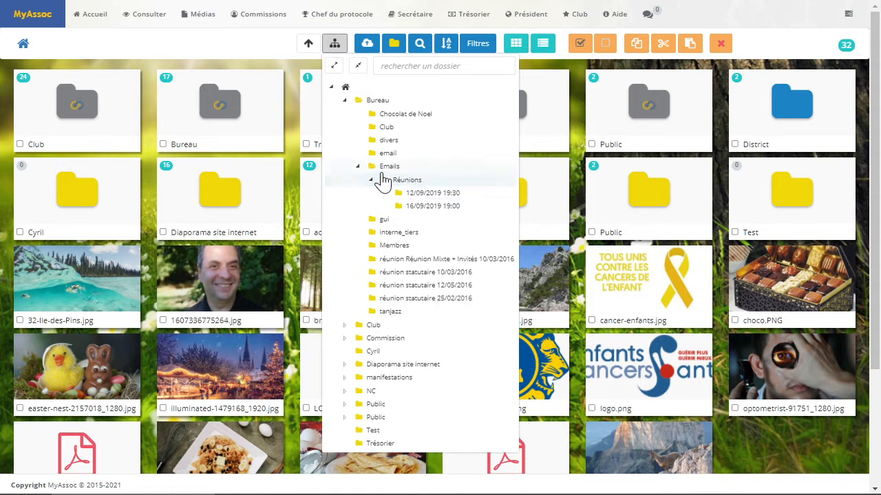
{"action": "left_click", "coordinate": [357, 167]}
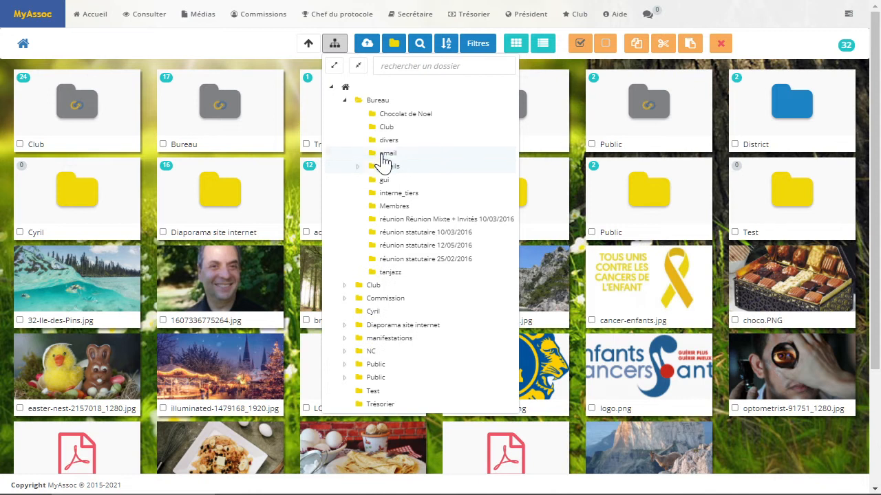
{"action": "left_click", "coordinate": [398, 115]}
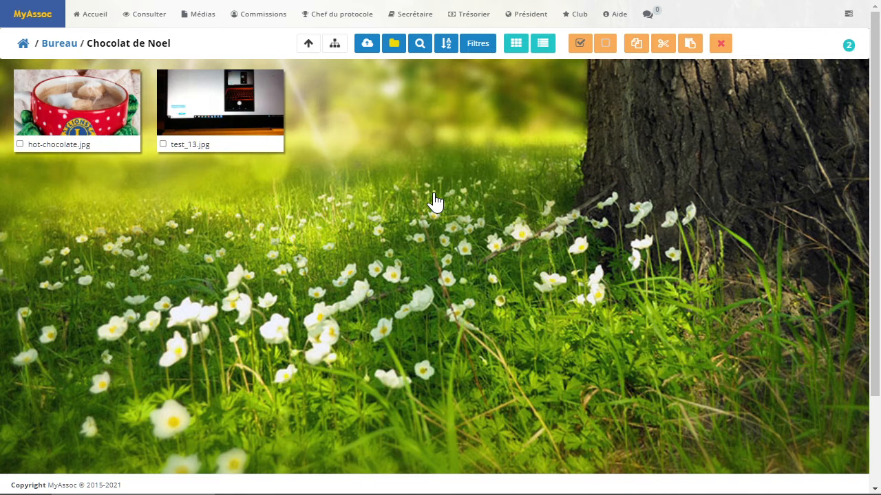
Step: Open the Accueil Site folder under Diaporama site internet / Saison-2020 from the folder tree
{"action": "mouse_move", "coordinate": [286, 102]}
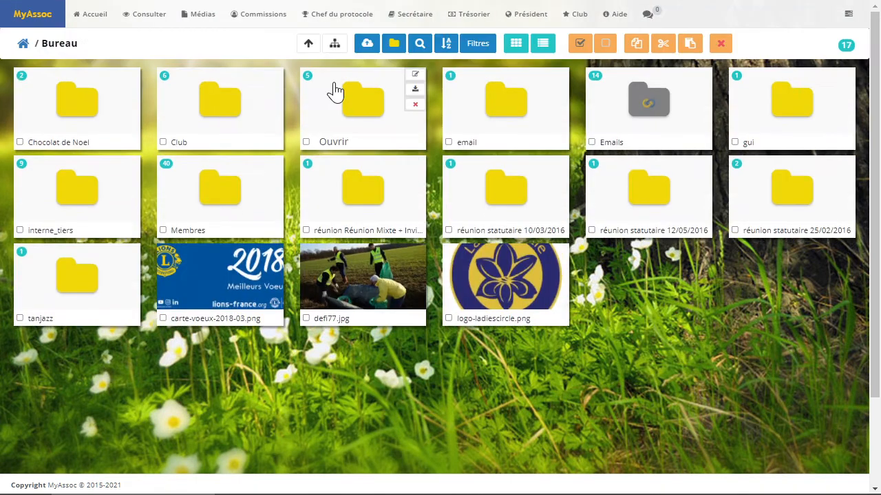
{"action": "left_click", "coordinate": [338, 50]}
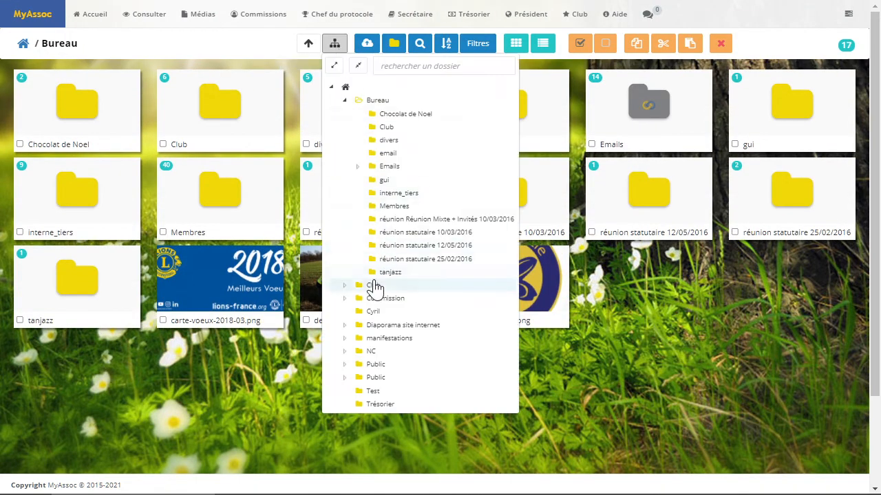
{"action": "left_click", "coordinate": [345, 325]}
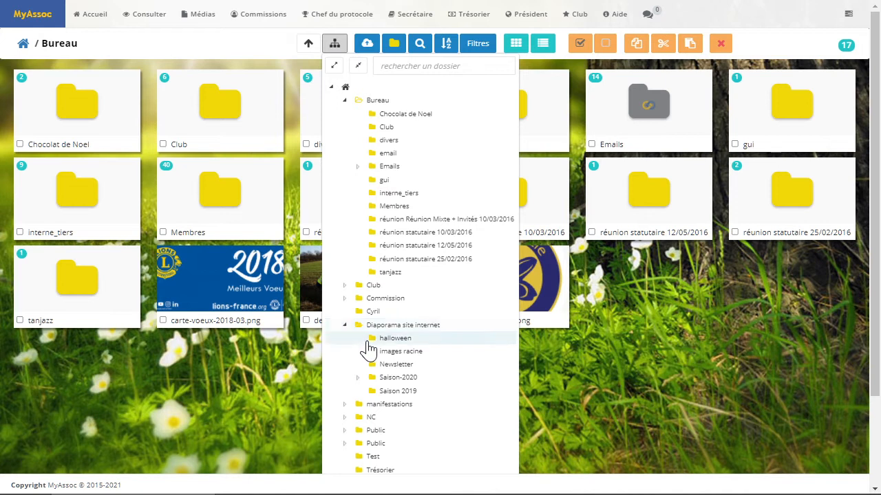
{"action": "left_click", "coordinate": [359, 378]}
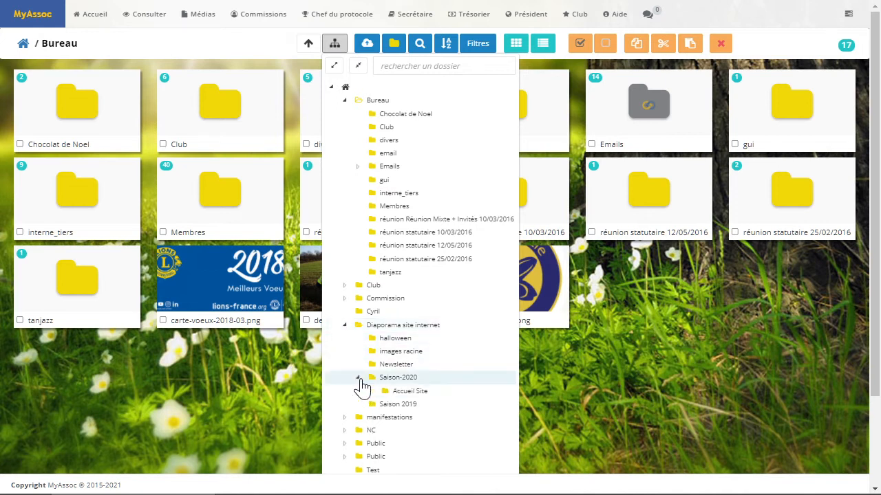
{"action": "left_click", "coordinate": [406, 392]}
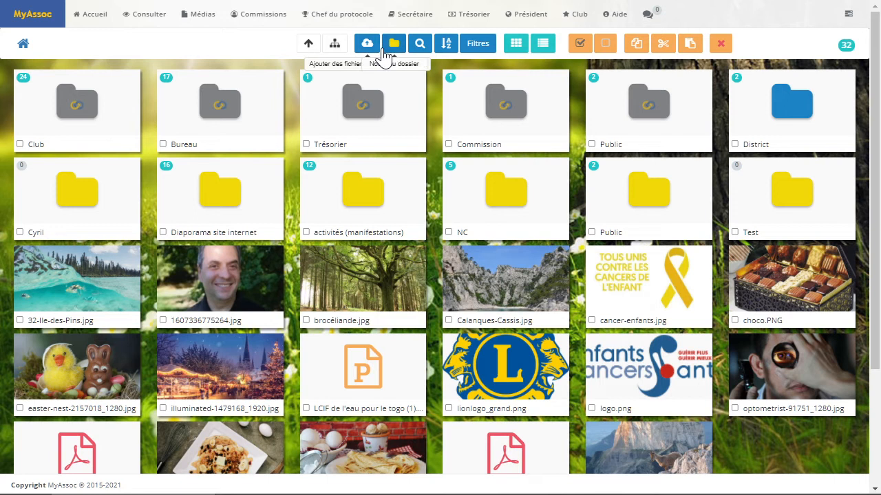
Step: Search the media gallery for folders, files and images with the keyword océan
{"action": "left_click", "coordinate": [420, 45]}
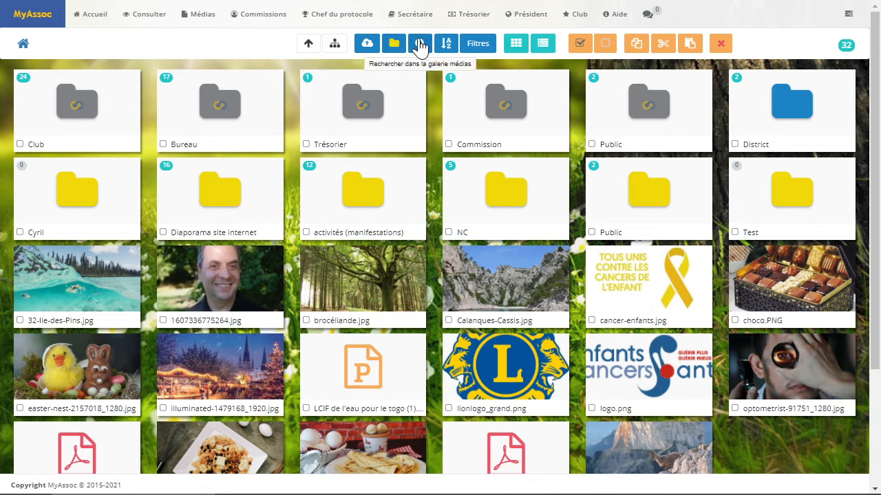
{"action": "left_click", "coordinate": [421, 45]}
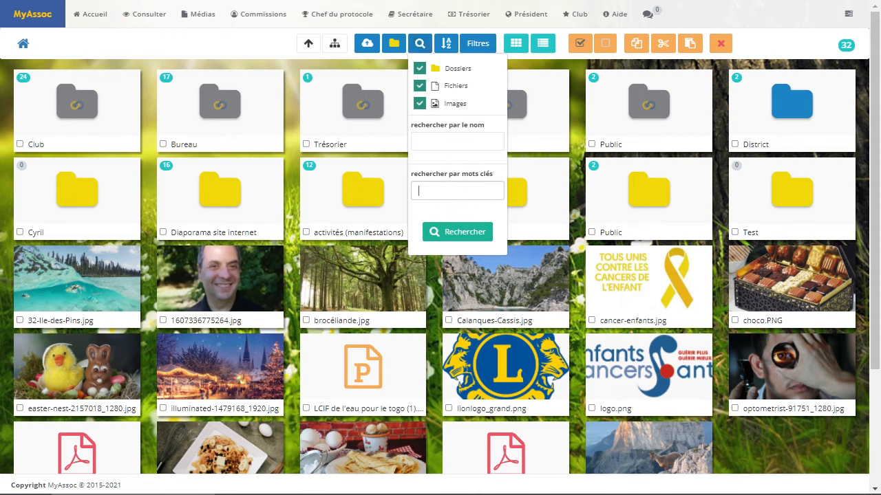
{"action": "left_click", "coordinate": [453, 192]}
{"action": "type", "text": "océan"}
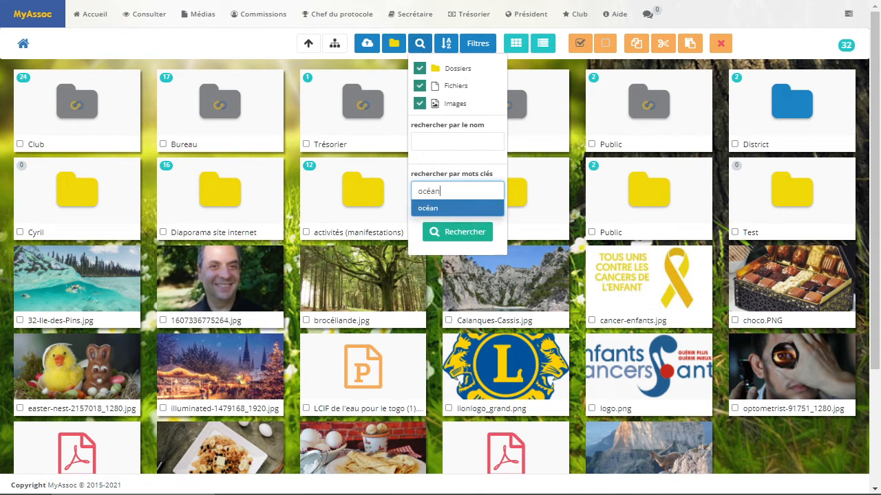
{"action": "left_click", "coordinate": [459, 206]}
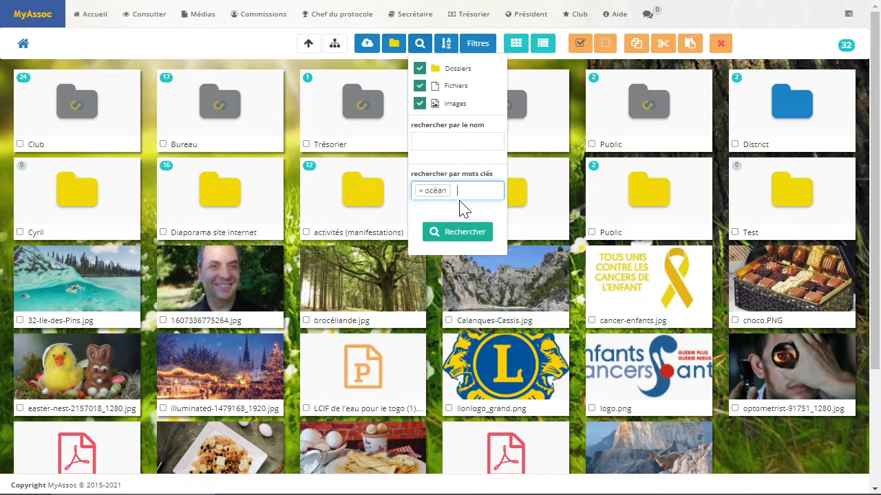
{"action": "left_click", "coordinate": [479, 234]}
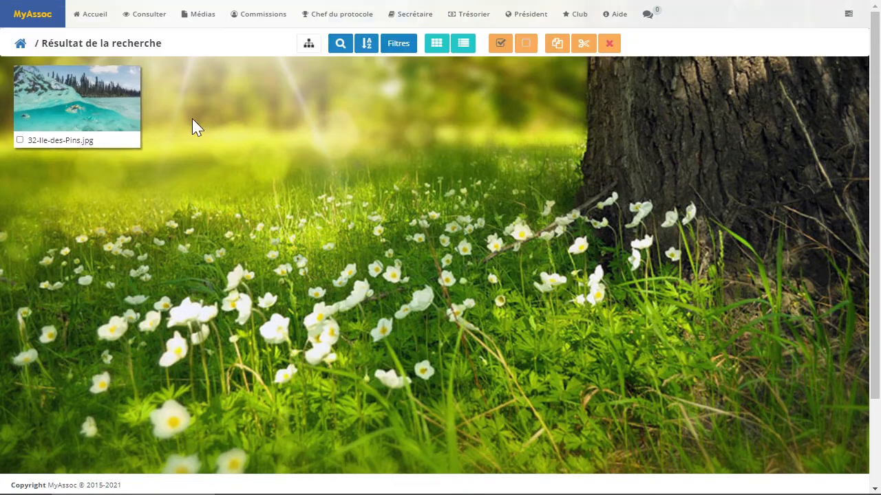
Step: Try to search the media by a first-name keyword instead of océan, and return to the main gallery
{"action": "left_click", "coordinate": [340, 46]}
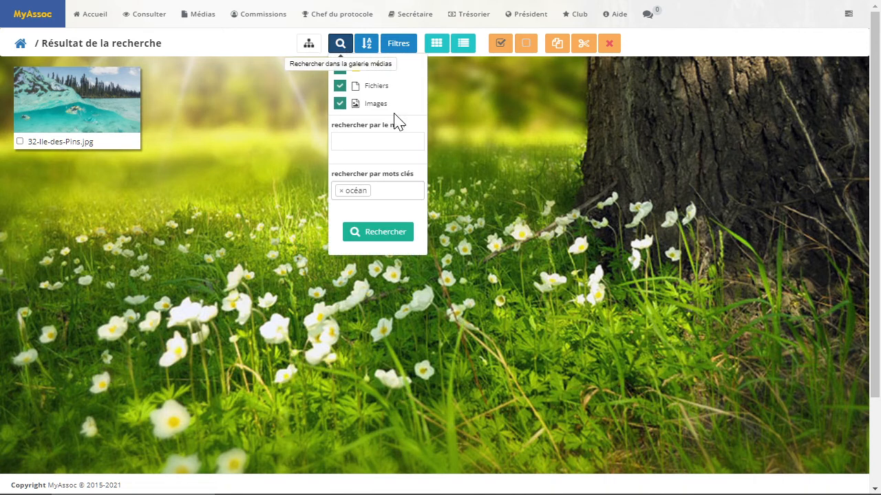
{"action": "left_click", "coordinate": [341, 192]}
{"action": "type", "text": "cyril"}
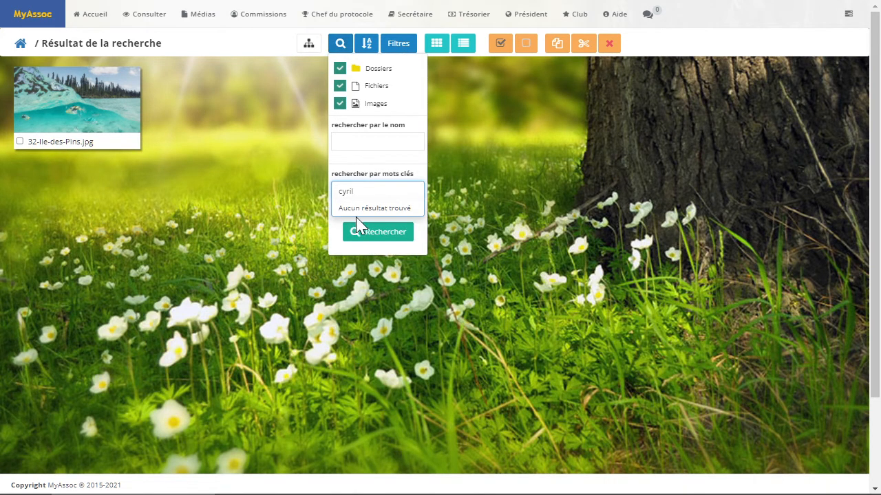
{"action": "left_click", "coordinate": [355, 232]}
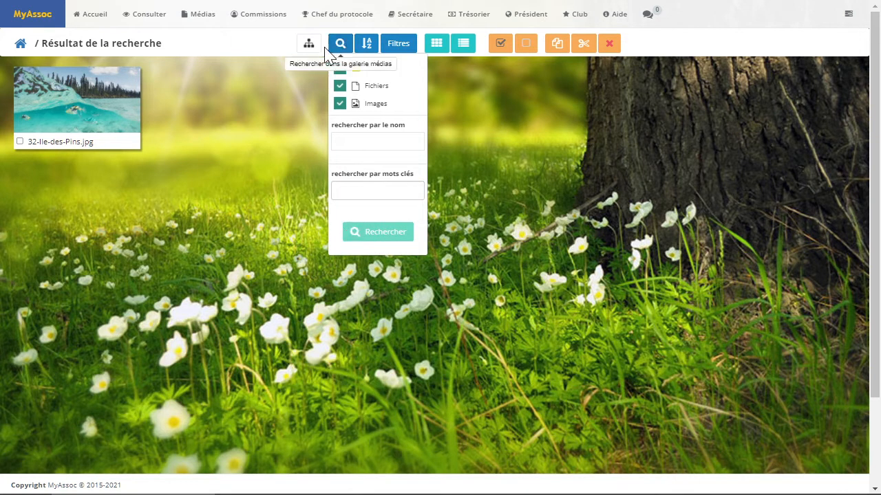
{"action": "left_click", "coordinate": [321, 153]}
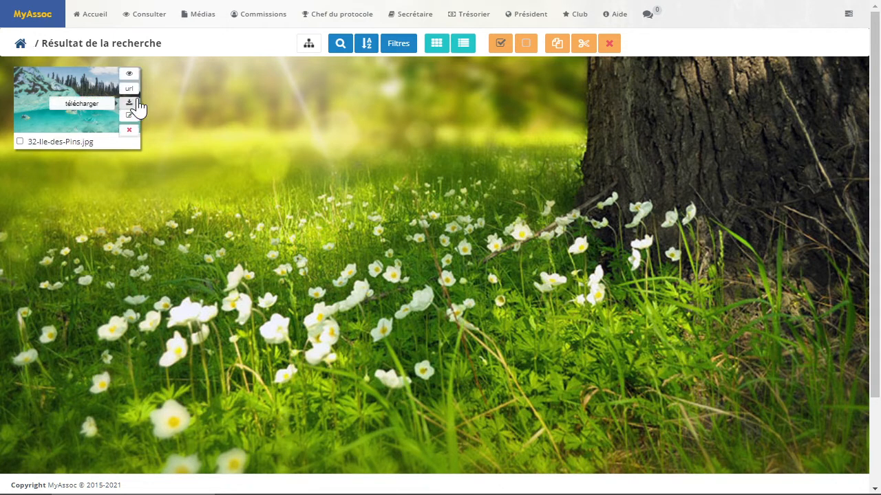
{"action": "mouse_move", "coordinate": [128, 123]}
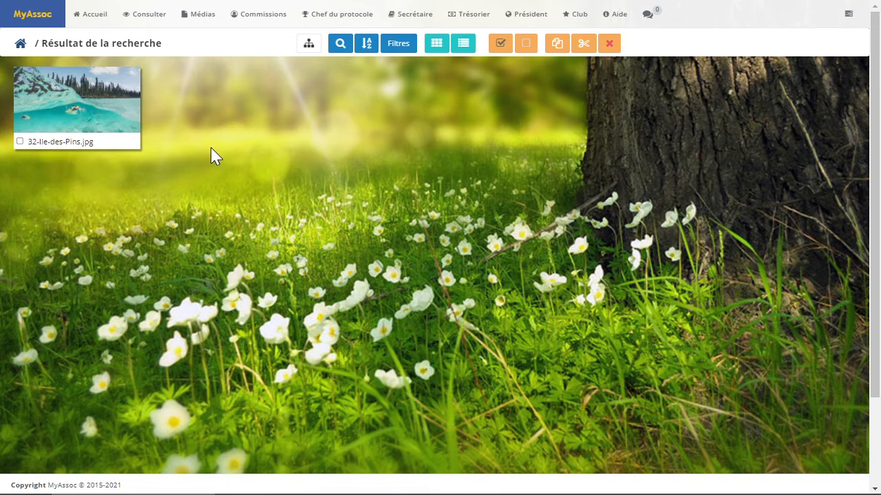
{"action": "key", "text": "alt+Left"}
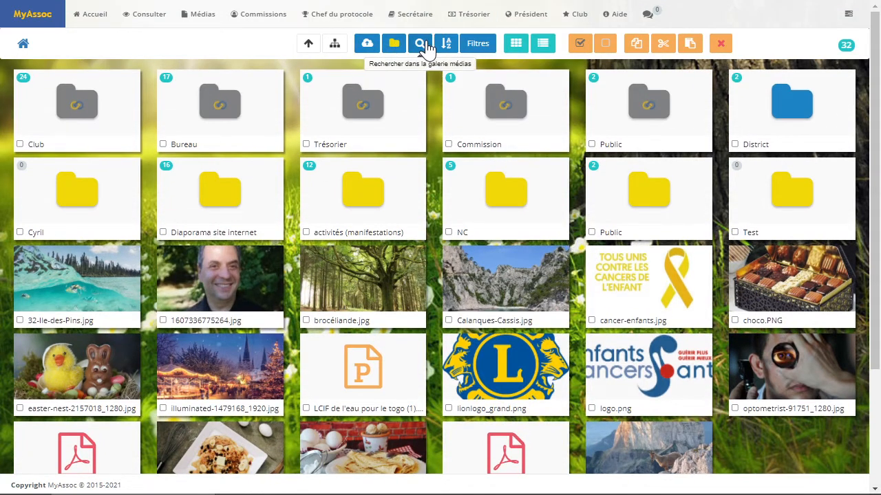
Step: Look up the same first name among the search keywords from the main gallery and close the search form
{"action": "left_click", "coordinate": [421, 44]}
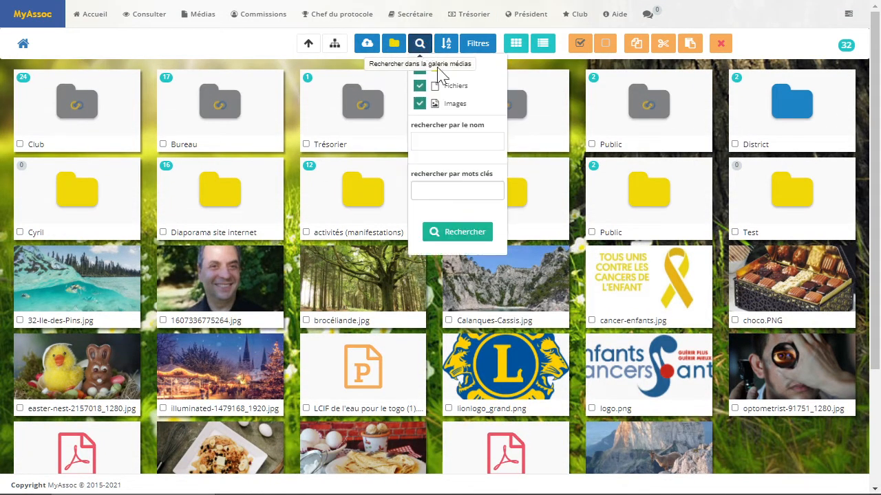
{"action": "left_click", "coordinate": [461, 203]}
{"action": "type", "text": "cyril"}
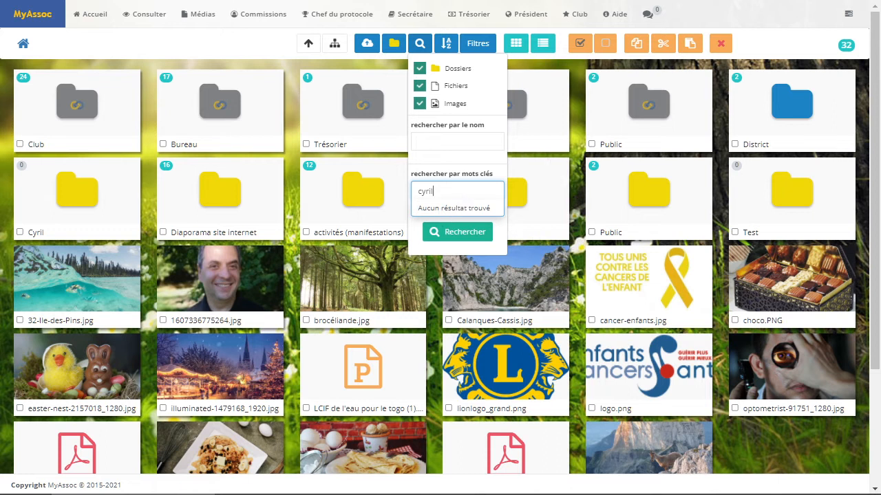
{"action": "left_click_drag", "start_coordinate": [440, 193], "coordinate": [370, 194]}
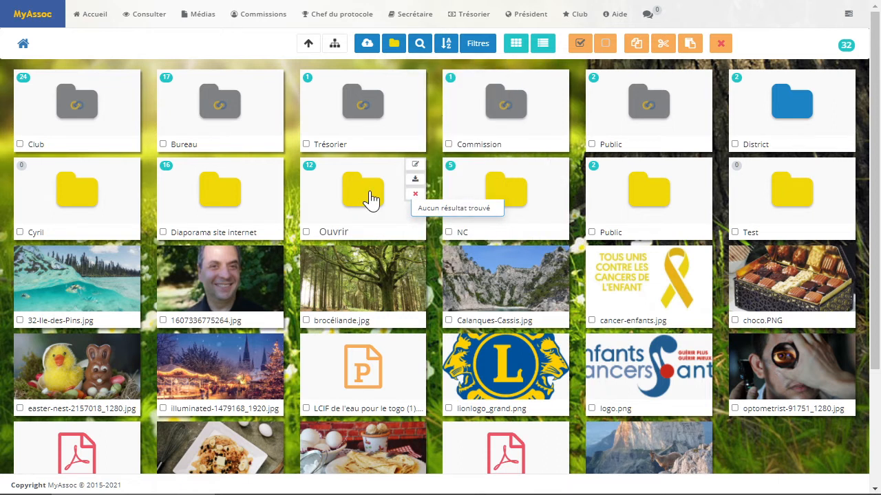
Step: Order the gallery's folders and files by name, by date and finally by type
{"action": "left_click", "coordinate": [447, 46]}
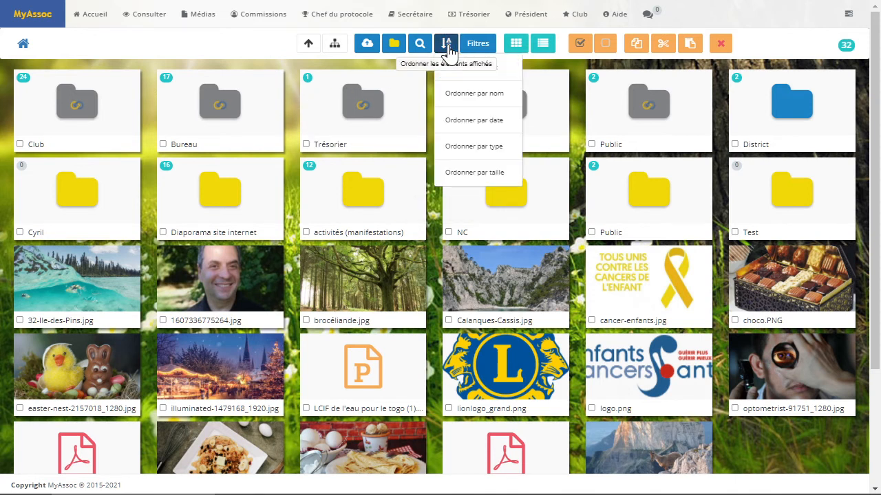
{"action": "left_click", "coordinate": [490, 96]}
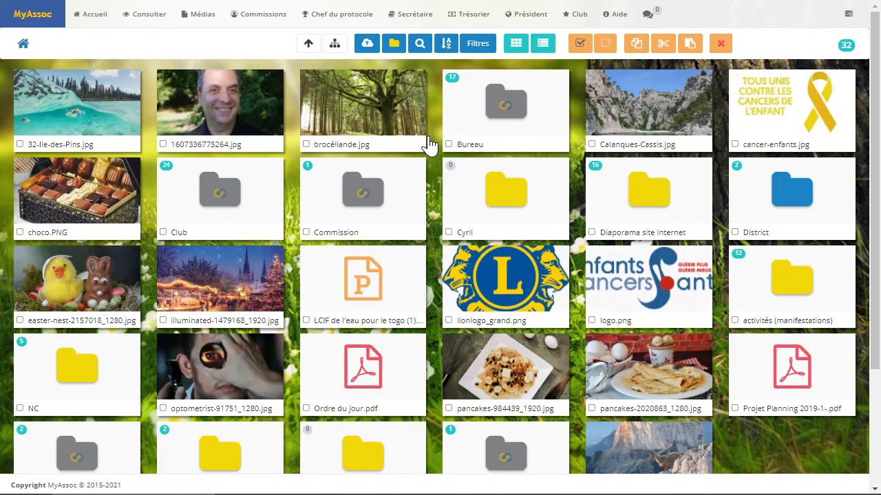
{"action": "left_click", "coordinate": [446, 45]}
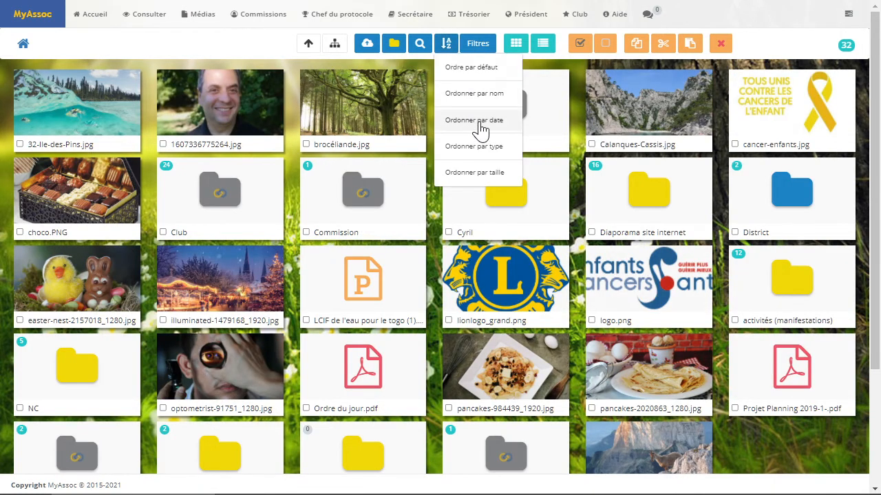
{"action": "left_click", "coordinate": [479, 120]}
{"action": "left_click", "coordinate": [446, 43]}
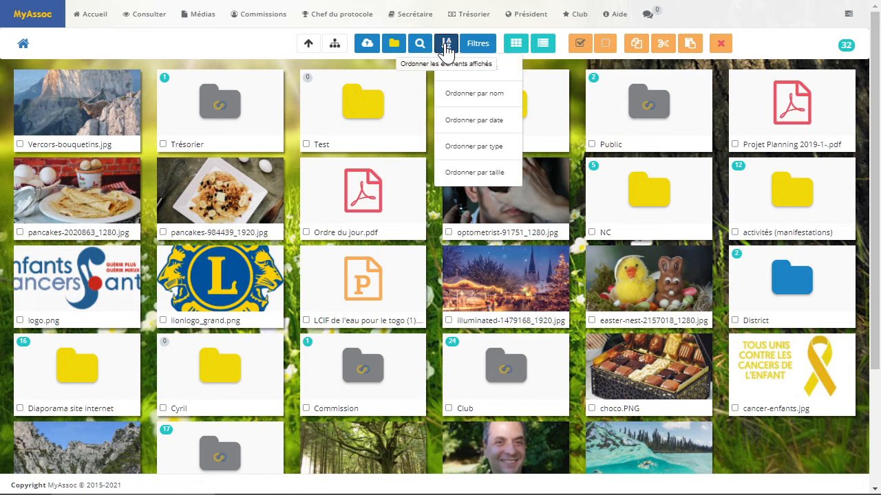
{"action": "left_click", "coordinate": [488, 147]}
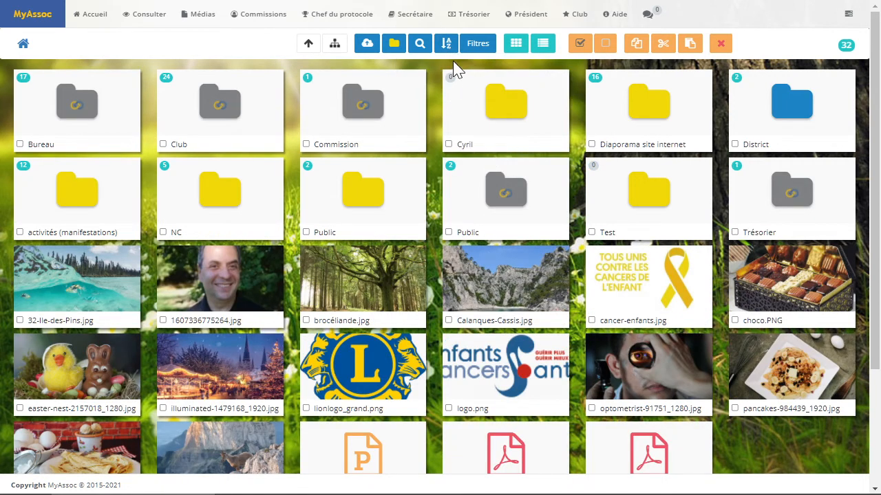
Step: Hide the empty folders and the items without keywords in turn with the gallery filters, restoring every filter to shown
{"action": "left_click", "coordinate": [475, 48]}
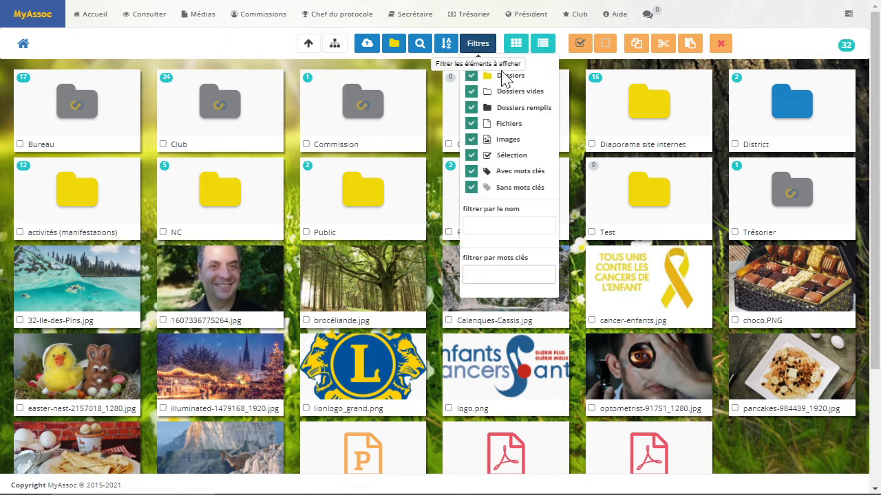
{"action": "left_click", "coordinate": [470, 92]}
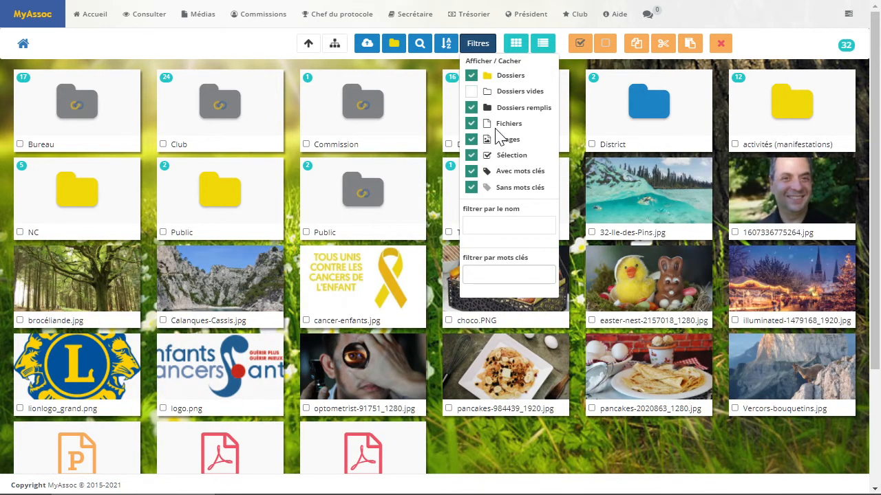
{"action": "left_click", "coordinate": [472, 188]}
{"action": "left_click", "coordinate": [472, 188]}
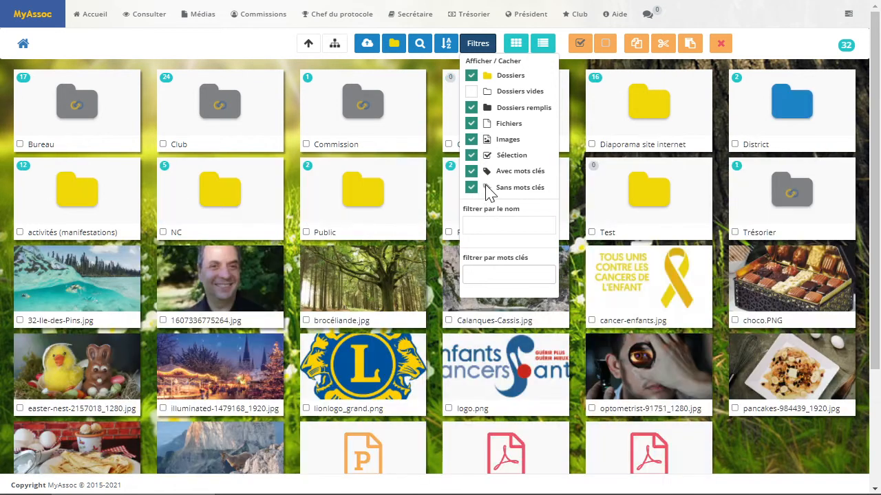
{"action": "left_click", "coordinate": [471, 91]}
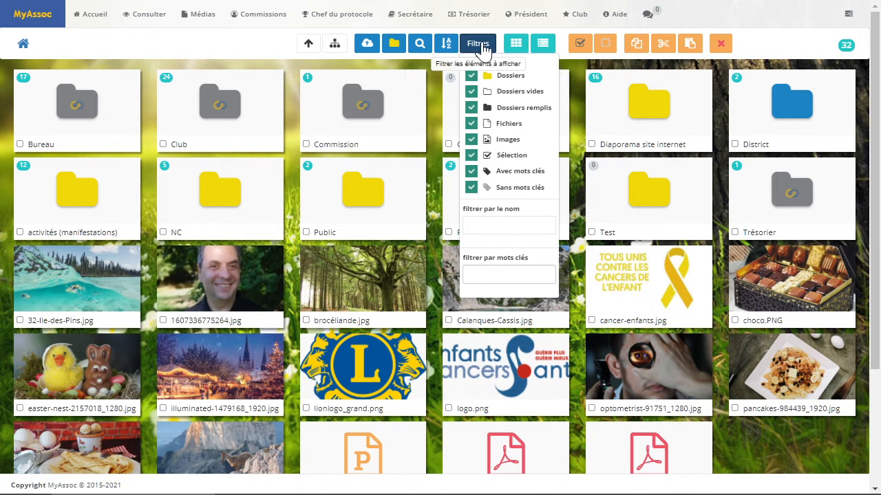
{"action": "left_click", "coordinate": [485, 47]}
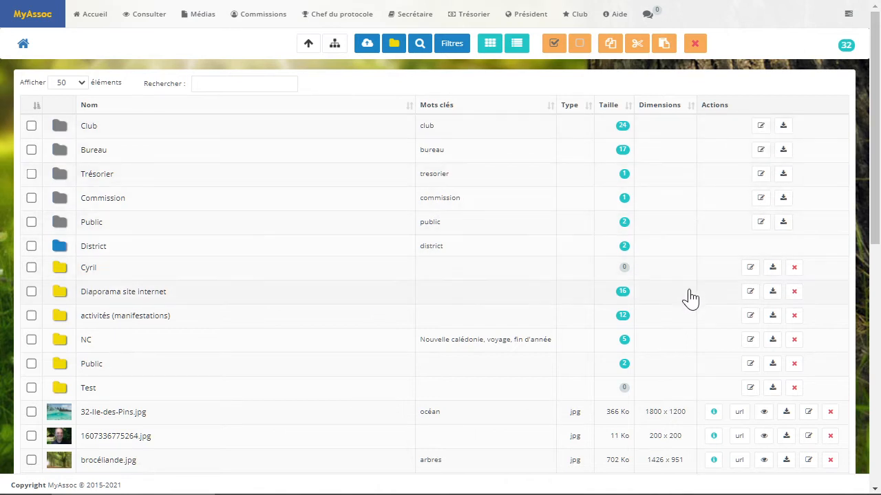
Step: Return the gallery to thumbnail view and start a new folder named "Dossier de formation" with the keyword "formation"
{"action": "left_click", "coordinate": [490, 44]}
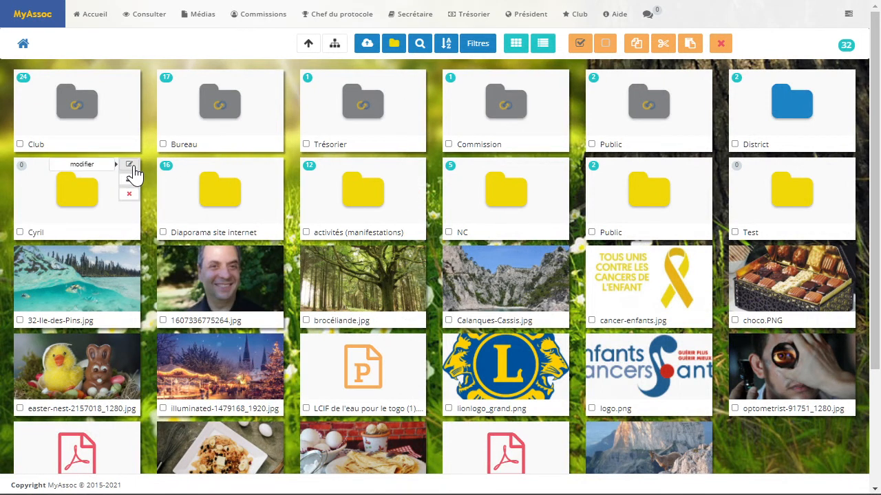
{"action": "left_click", "coordinate": [395, 45]}
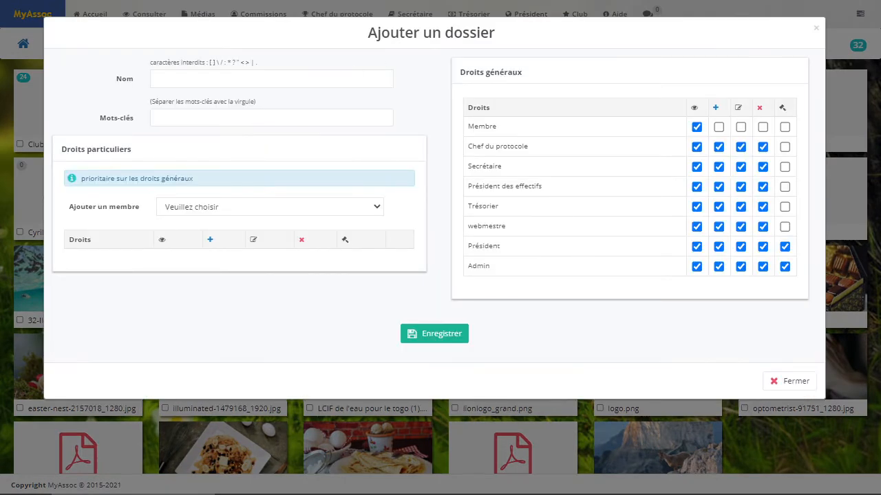
{"action": "left_click", "coordinate": [159, 78]}
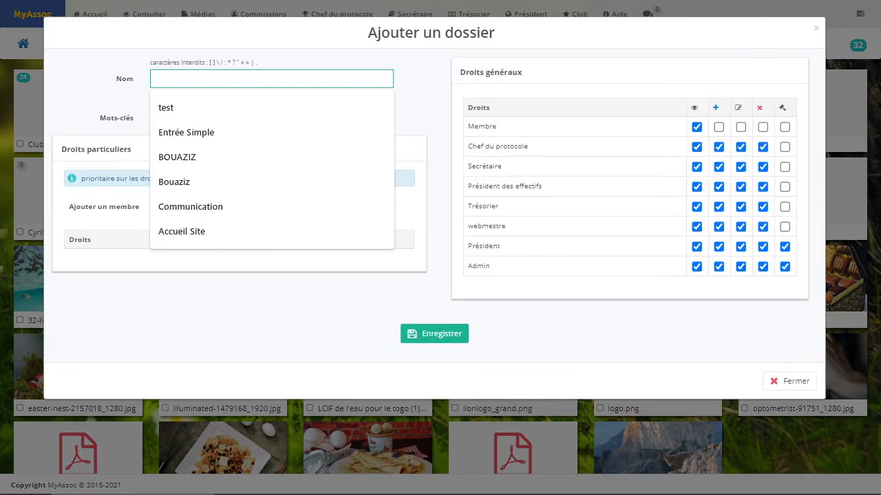
{"action": "type", "text": "Dossier de formation"}
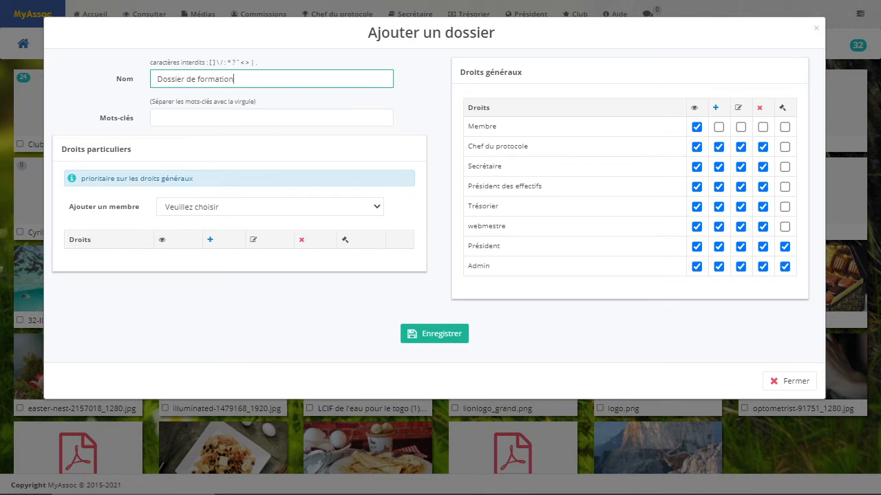
{"action": "left_click", "coordinate": [159, 118]}
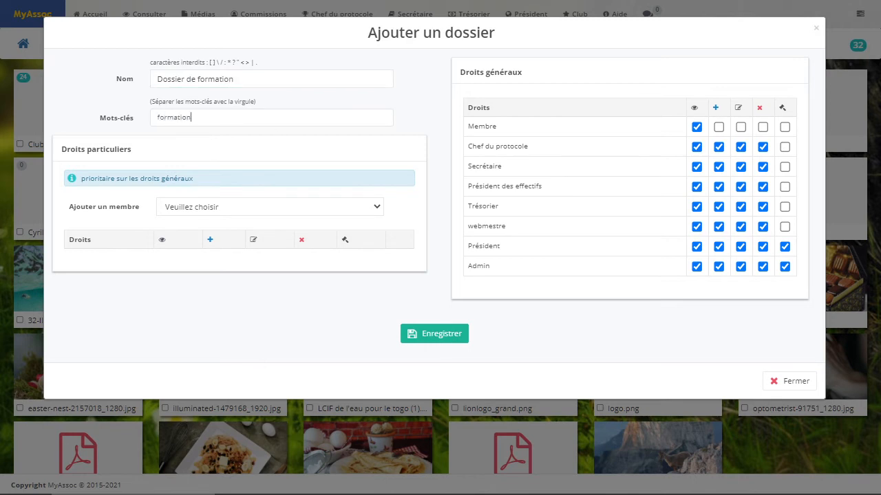
{"action": "type", "text": "formation"}
{"action": "key", "text": "comma"}
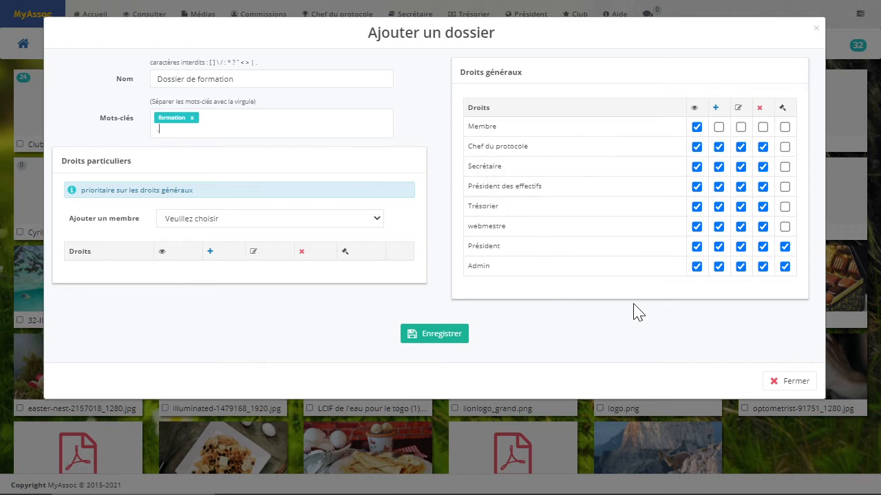
Step: Add one member to the folder's particular rights and grant all five: view, add, modify, delete and change rights
{"action": "left_click", "coordinate": [697, 126]}
{"action": "left_click", "coordinate": [217, 222]}
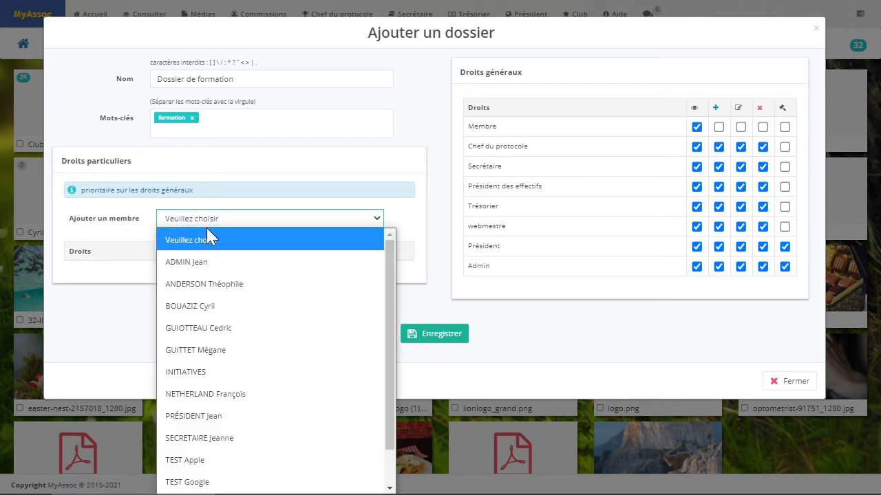
{"action": "left_click", "coordinate": [201, 303]}
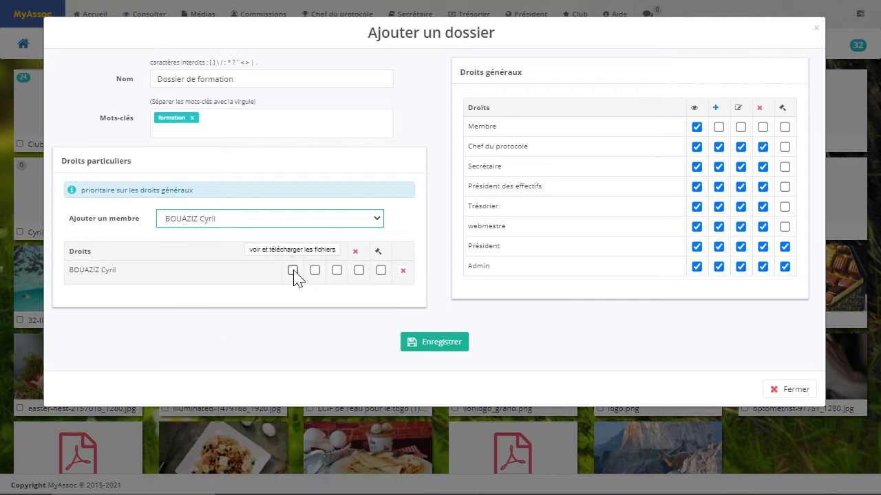
{"action": "left_click", "coordinate": [315, 271]}
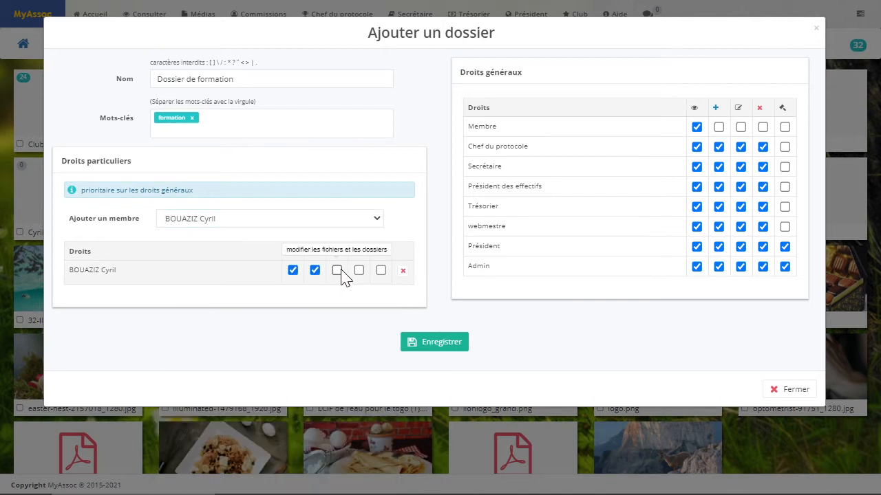
{"action": "left_click", "coordinate": [336, 270]}
{"action": "left_click", "coordinate": [358, 270]}
{"action": "left_click", "coordinate": [380, 271]}
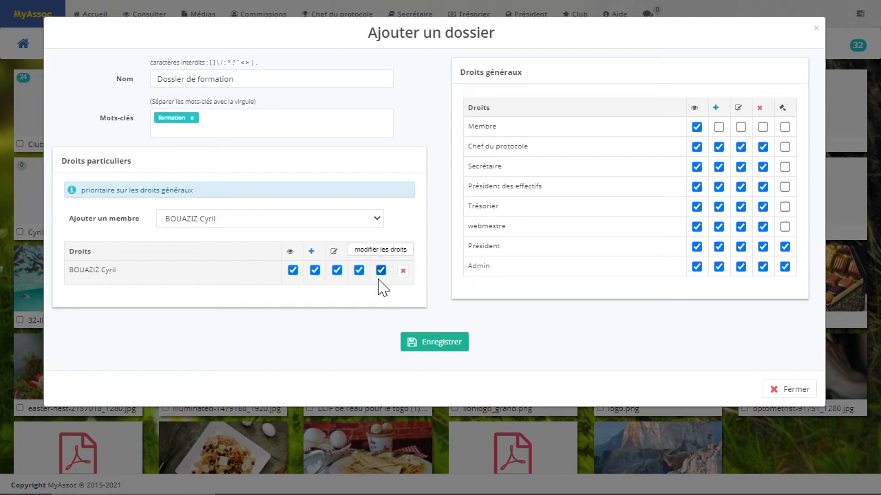
Step: Remove the general view right for Membre, Chef du protocole, Secrétaire and Président des effectifs, and save the new folder
{"action": "left_click", "coordinate": [697, 128]}
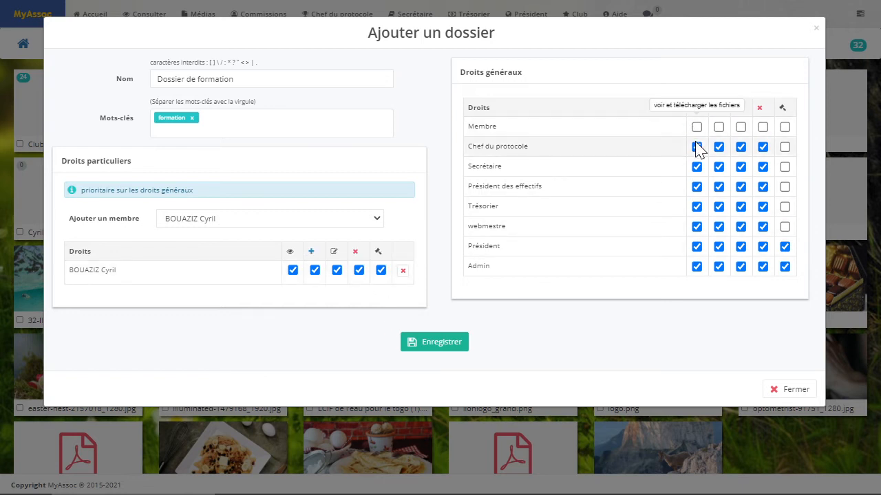
{"action": "left_click", "coordinate": [697, 147]}
{"action": "left_click", "coordinate": [697, 167]}
{"action": "left_click", "coordinate": [697, 187]}
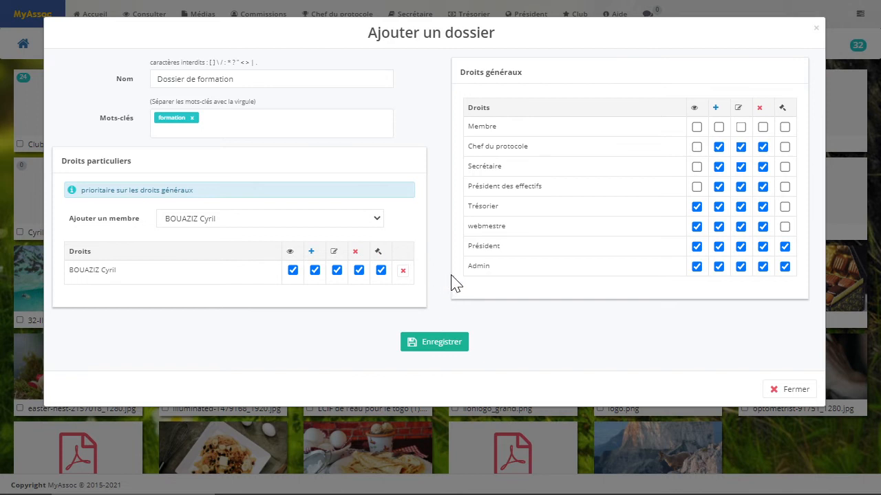
{"action": "left_click", "coordinate": [446, 347]}
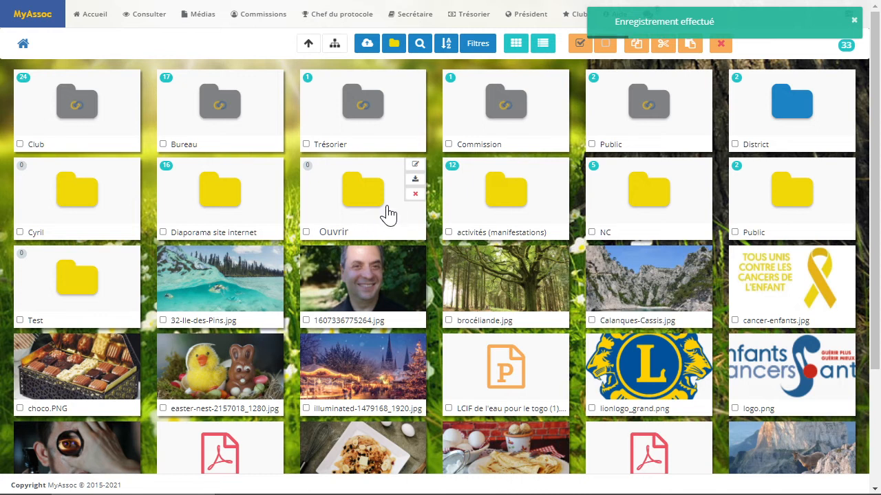
Step: Review and re-save the Dossier de formation folder's settings, look inside the folder and return to the main gallery
{"action": "left_click", "coordinate": [415, 167]}
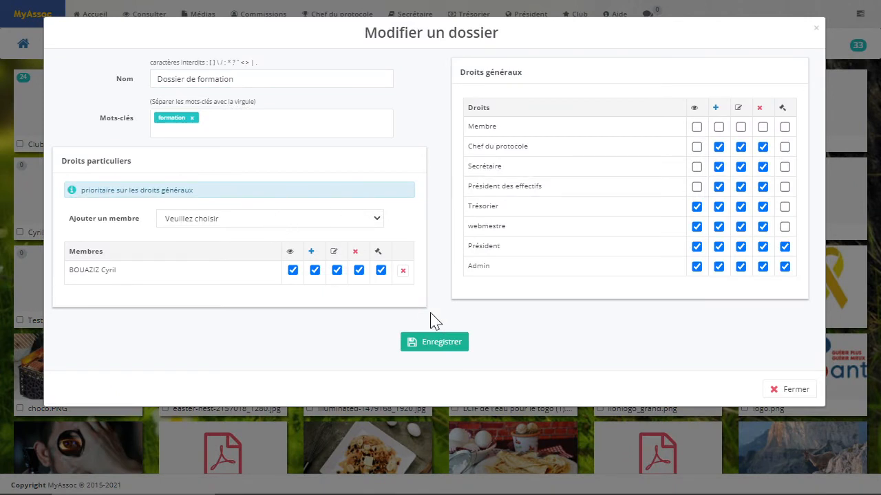
{"action": "left_click", "coordinate": [448, 342]}
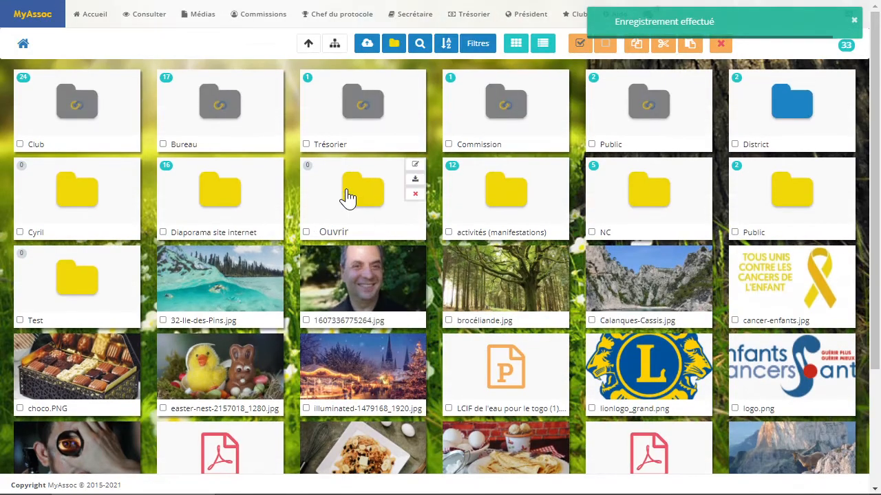
{"action": "left_click", "coordinate": [391, 217]}
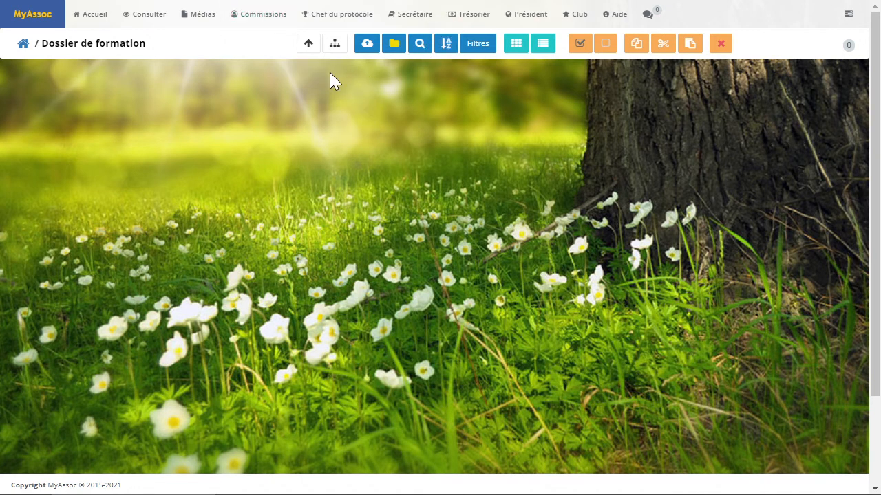
{"action": "left_click", "coordinate": [308, 55]}
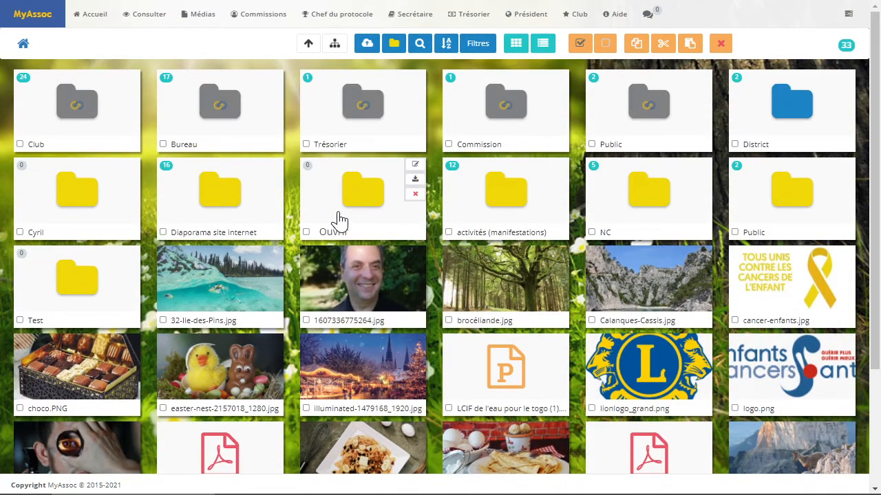
Step: Copy the Dossier de formation folder into the Club folder and return to the main gallery
{"action": "left_click", "coordinate": [307, 233]}
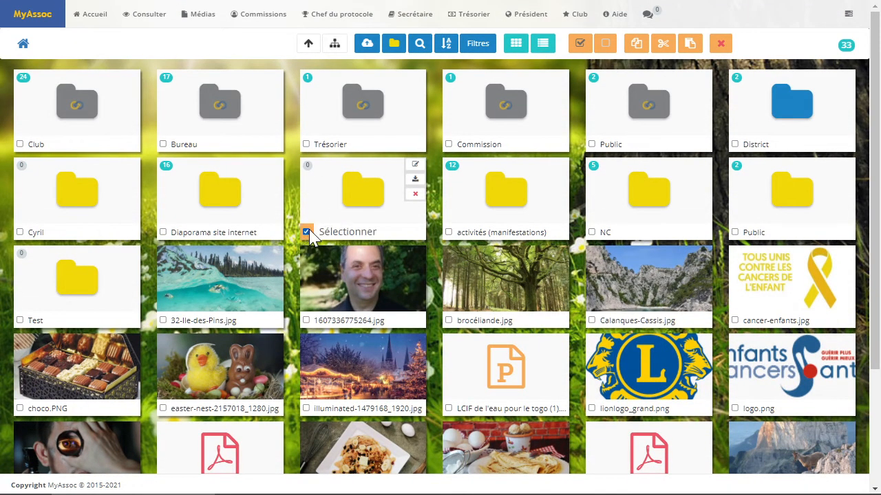
{"action": "left_click", "coordinate": [636, 54]}
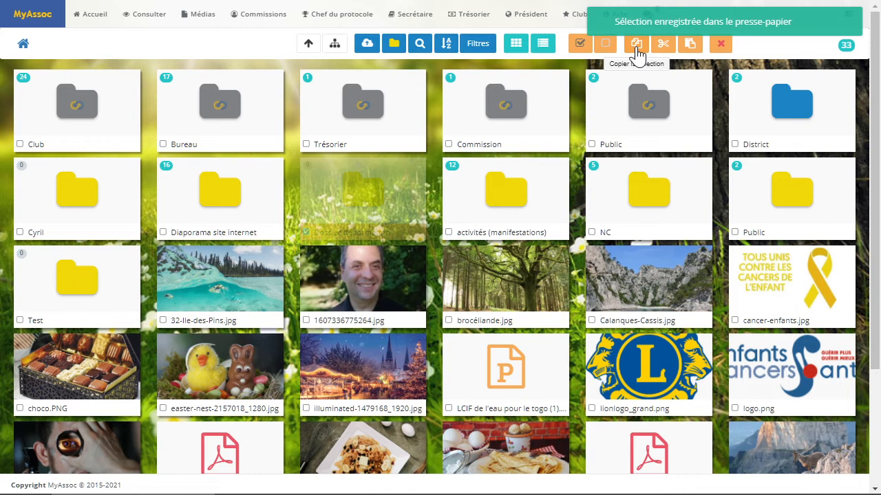
{"action": "left_click", "coordinate": [167, 186]}
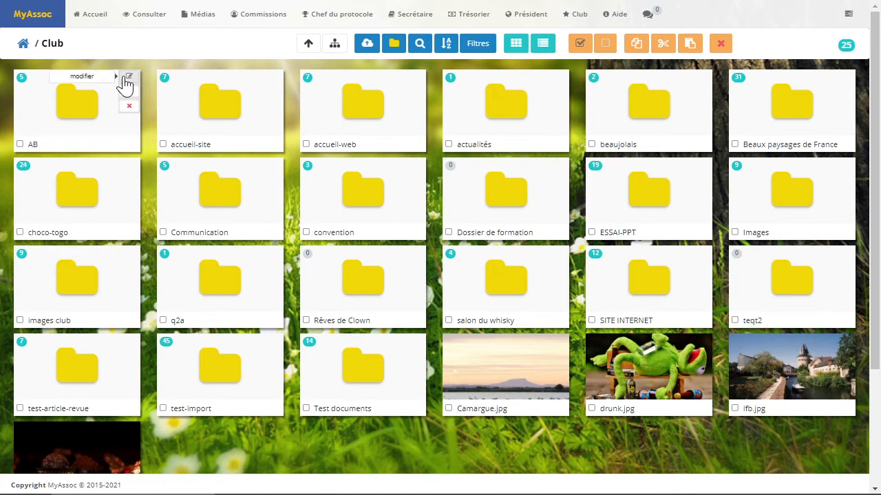
{"action": "left_click", "coordinate": [23, 44]}
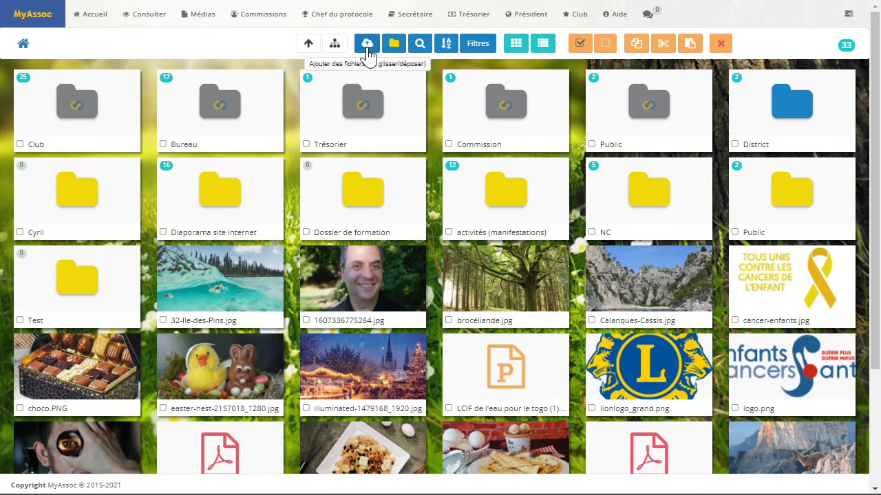
{"action": "left_click", "coordinate": [368, 55]}
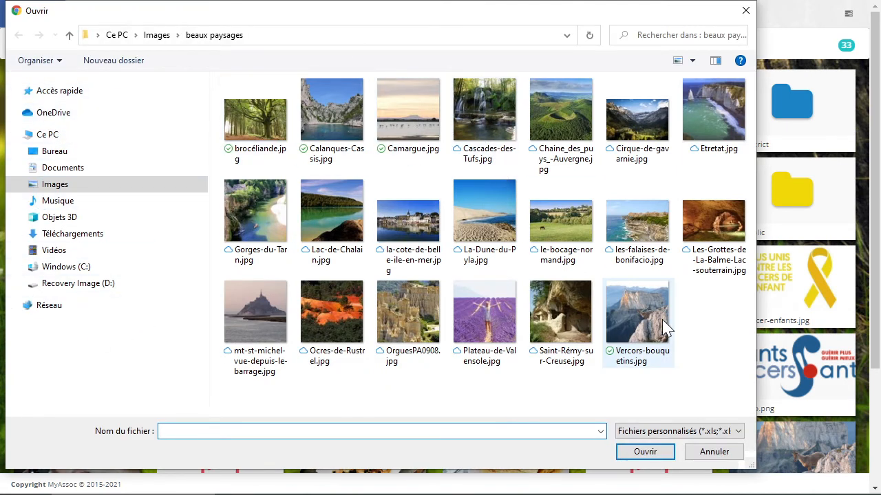
{"action": "left_click_drag", "start_coordinate": [733, 361], "coordinate": [260, 102]}
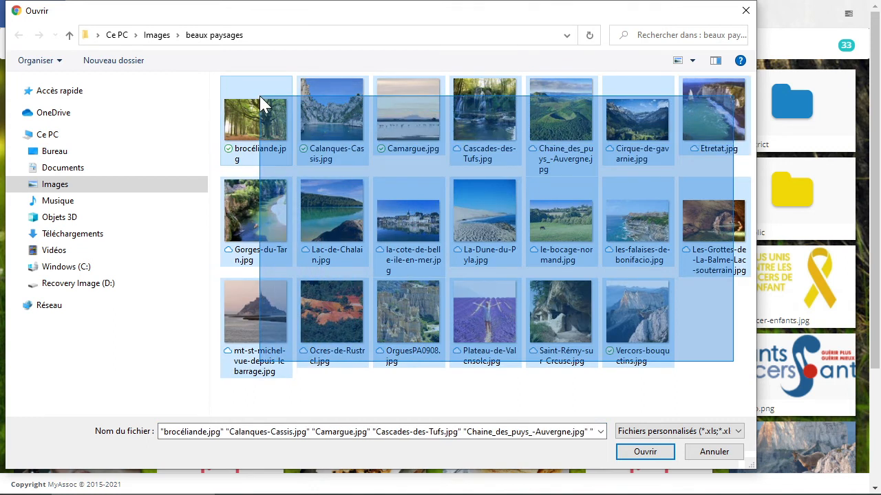
{"action": "left_click_drag", "start_coordinate": [260, 102], "coordinate": [742, 301]}
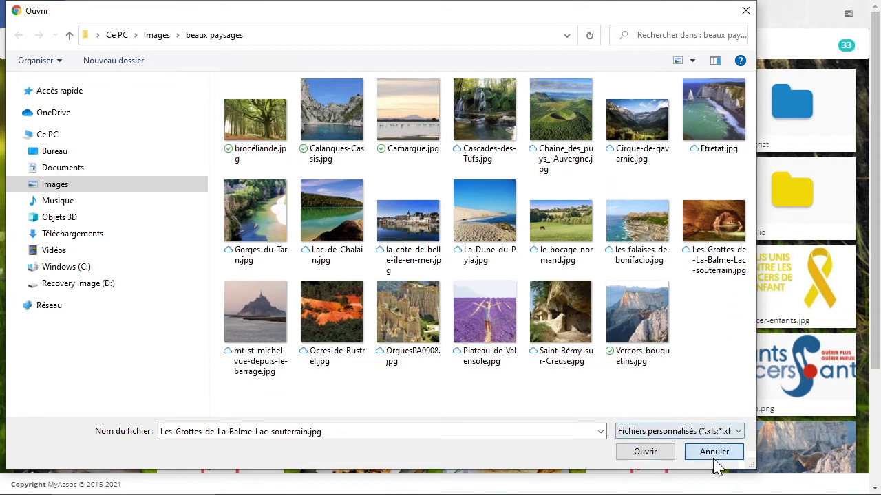
{"action": "left_click", "coordinate": [714, 457]}
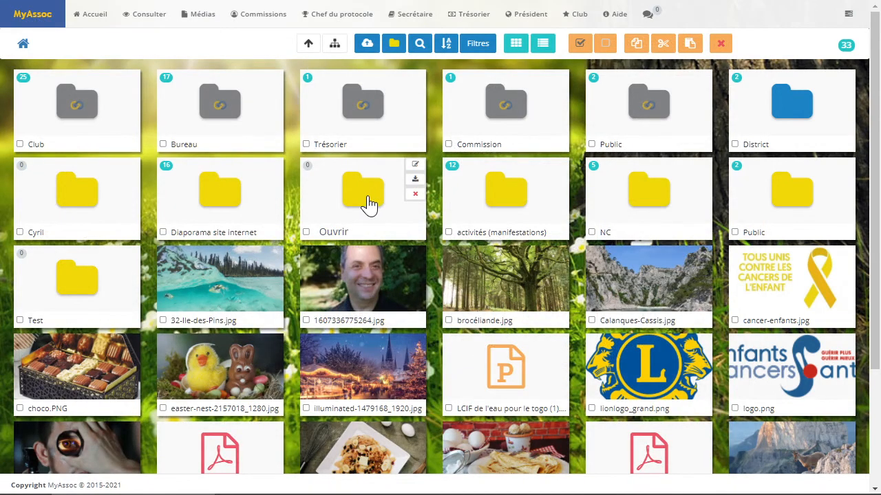
Step: Upload all the images from the beaux paysages folder into Dossier de formation, and return to the main gallery
{"action": "left_click", "coordinate": [389, 246]}
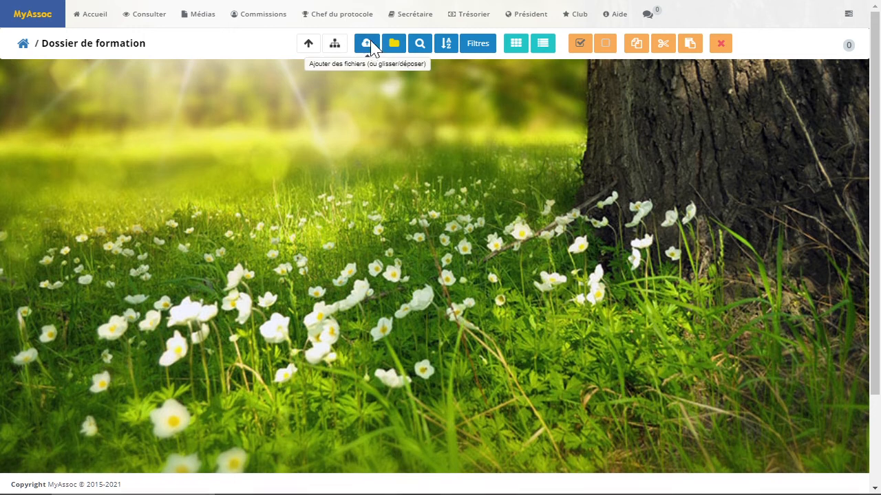
{"action": "left_click", "coordinate": [370, 46]}
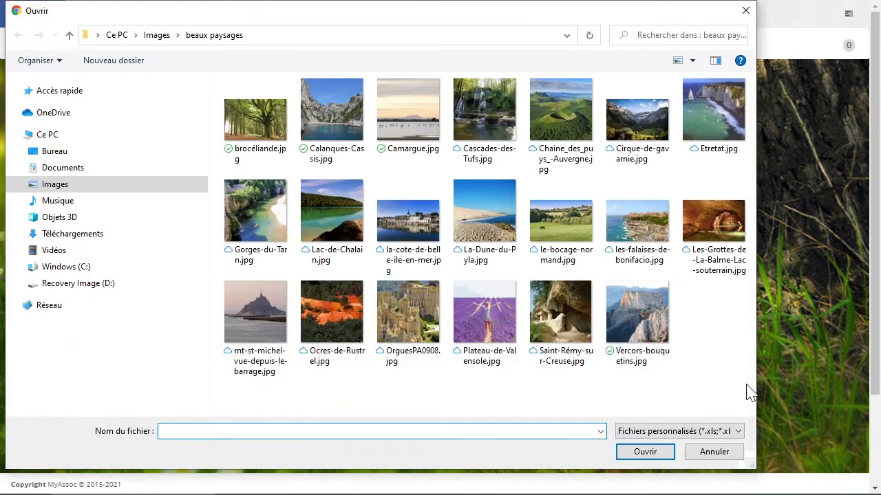
{"action": "left_click_drag", "start_coordinate": [750, 393], "coordinate": [220, 78]}
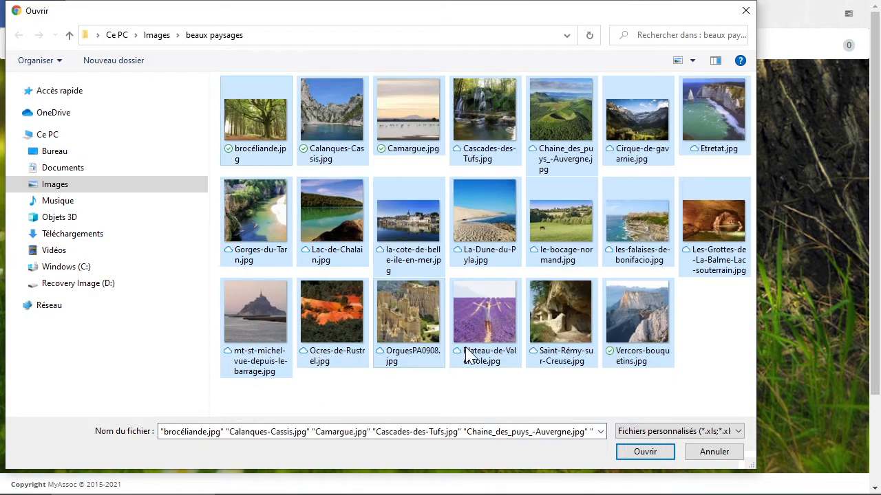
{"action": "left_click", "coordinate": [655, 457]}
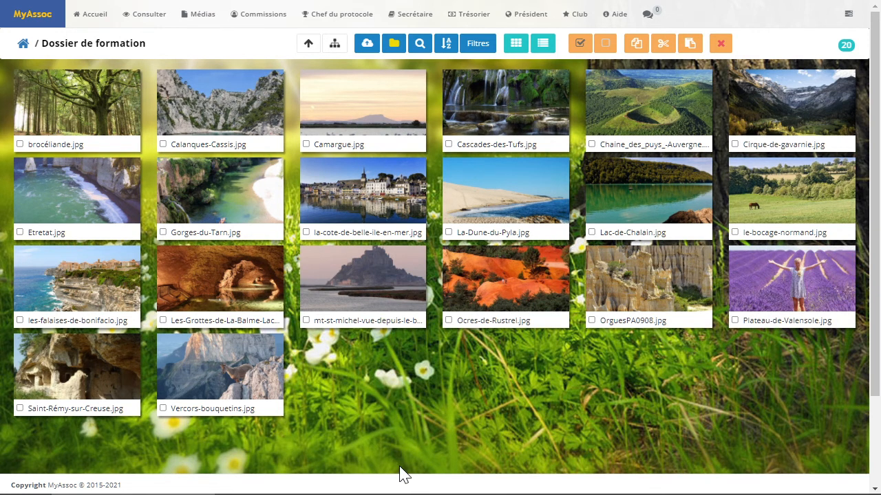
{"action": "left_click", "coordinate": [302, 52]}
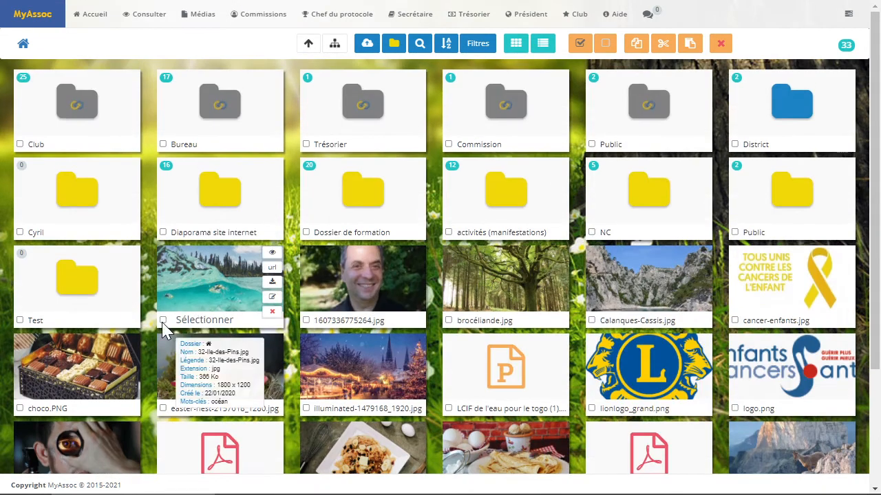
Step: Move 32-Ile-des-Pins.jpg, brocéliande.jpg, Calanques-Cassis.jpg and Vercors-bouquetins.jpg into the Dossier de formation folder, and return to the main gallery
{"action": "left_click", "coordinate": [163, 320]}
{"action": "left_click", "coordinate": [449, 321]}
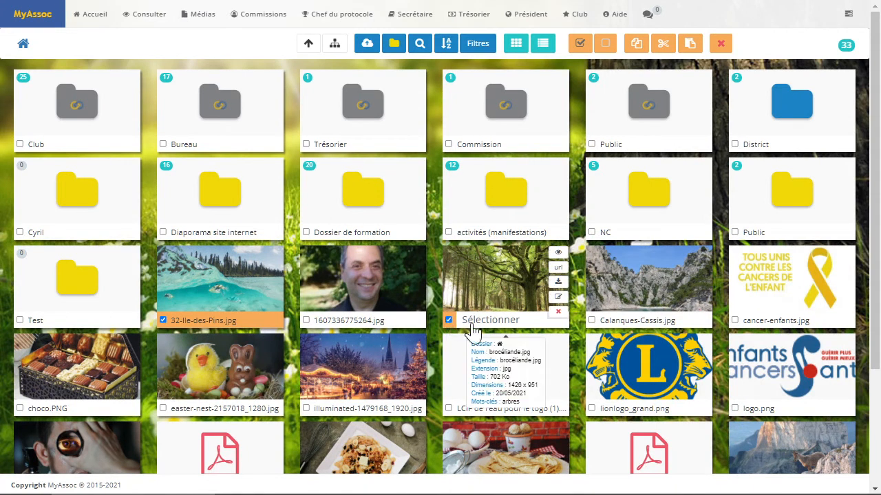
{"action": "left_click", "coordinate": [592, 322]}
{"action": "scroll", "coordinate": [792, 357], "scroll_direction": "down", "scroll_amount": 3}
{"action": "left_click", "coordinate": [734, 340]}
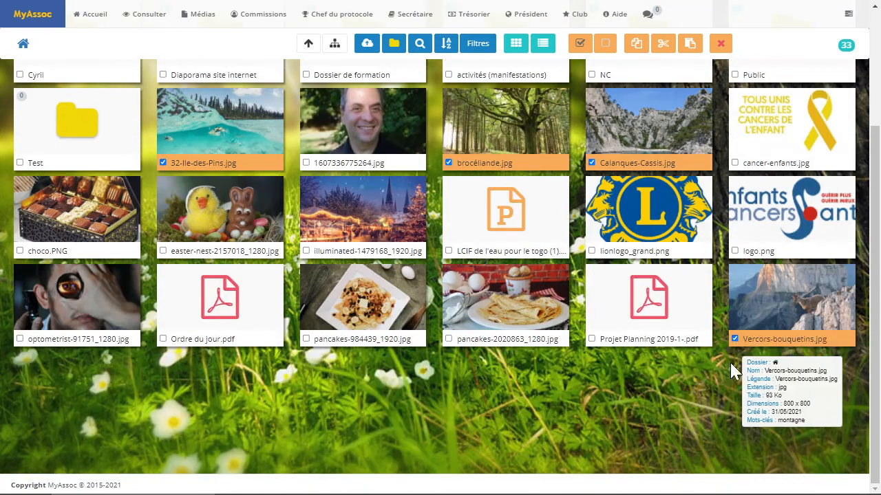
{"action": "scroll", "coordinate": [665, 407], "scroll_direction": "up", "scroll_amount": 3}
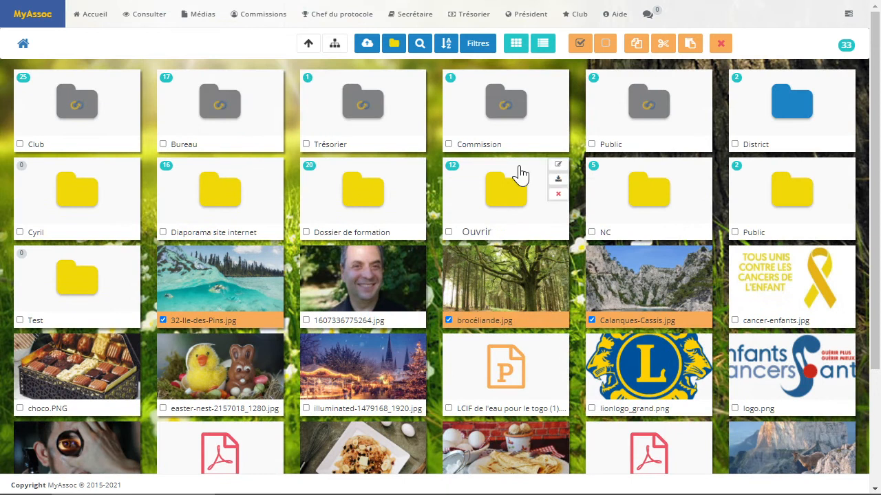
{"action": "left_click", "coordinate": [661, 47]}
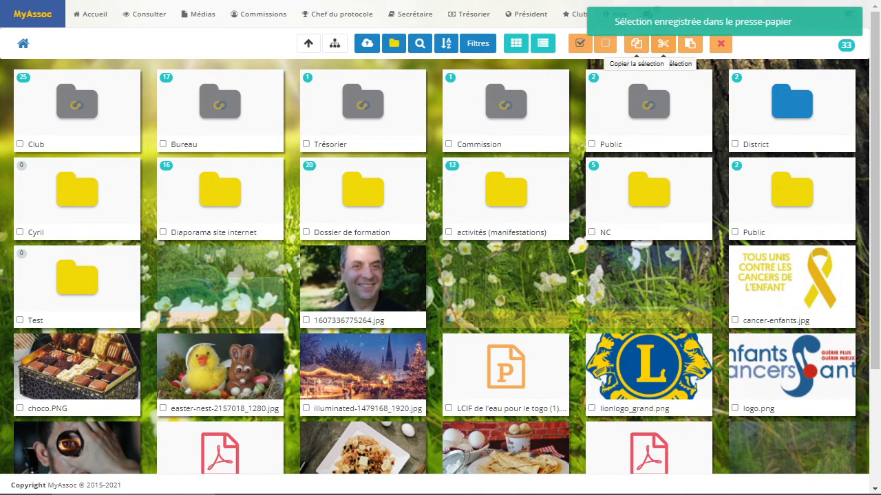
{"action": "left_click", "coordinate": [333, 216]}
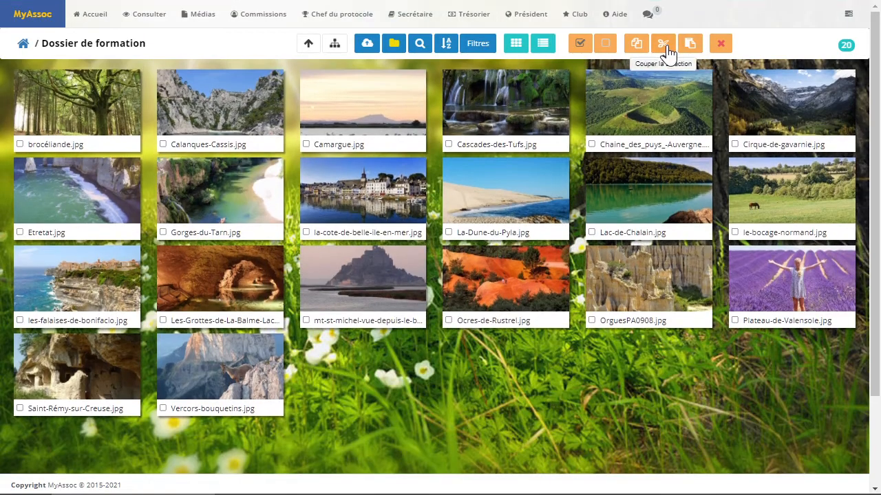
{"action": "left_click", "coordinate": [691, 45]}
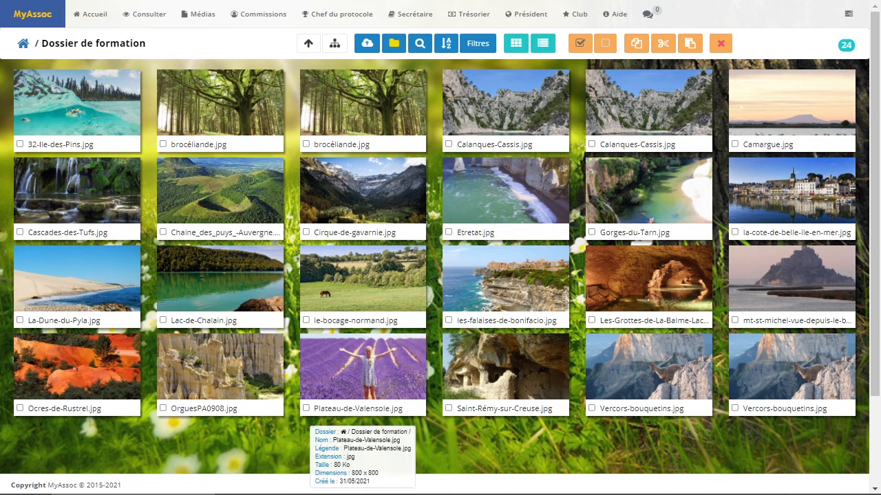
{"action": "left_click", "coordinate": [307, 48]}
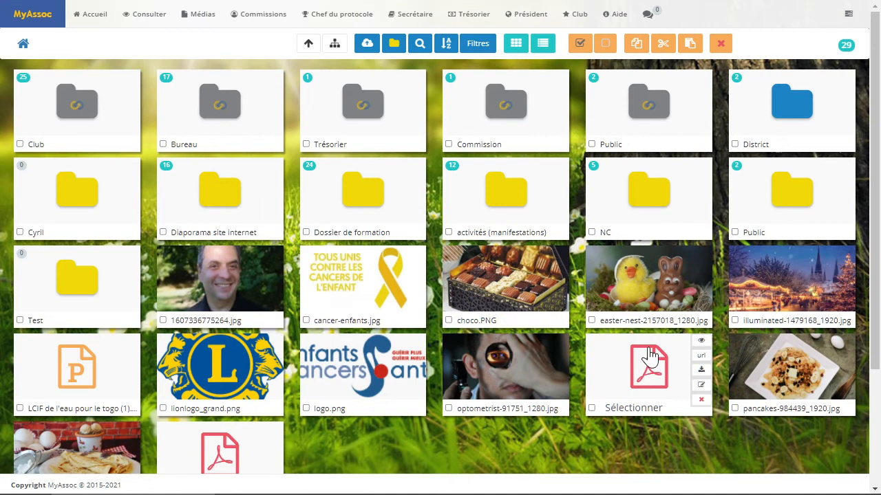
Step: Search by name for "document" to reach Club's Test documents folder, and download Principes.odt from it
{"action": "mouse_move", "coordinate": [86, 387]}
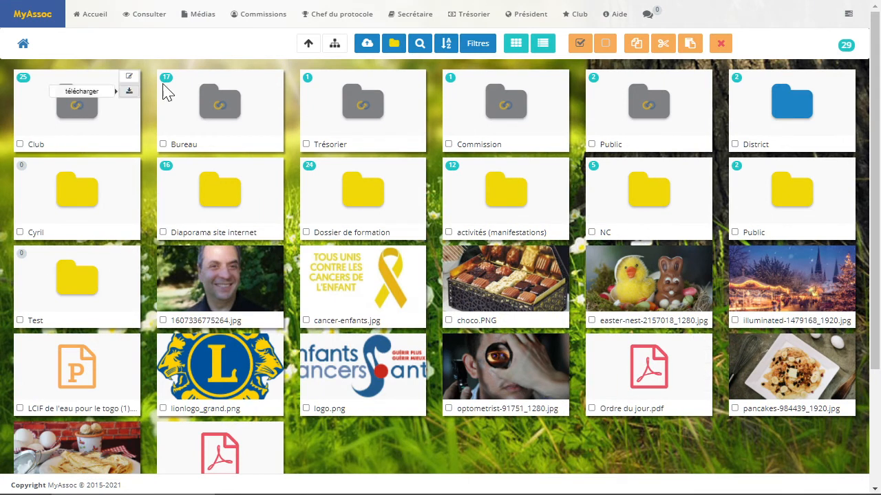
{"action": "left_click", "coordinate": [421, 47]}
{"action": "left_click", "coordinate": [457, 142]}
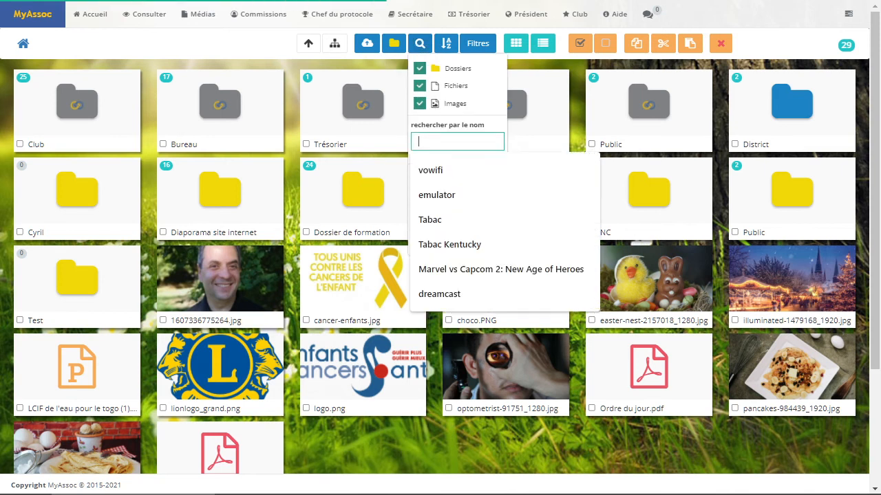
{"action": "type", "text": "document"}
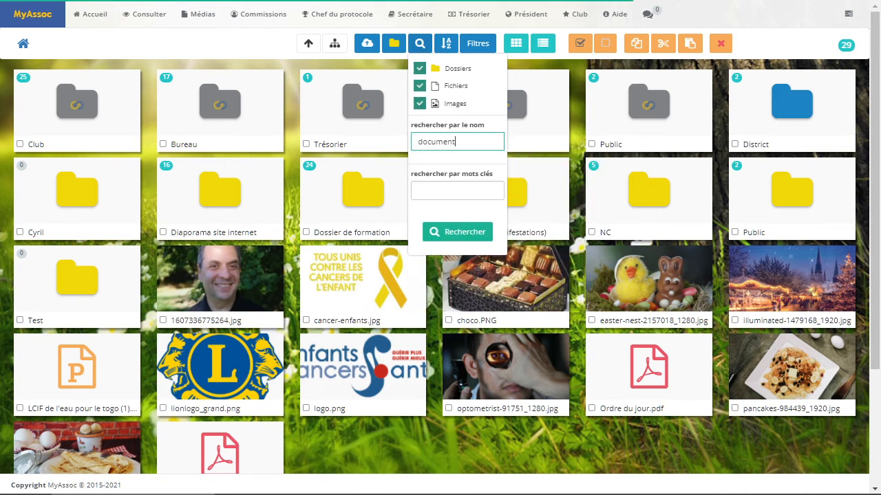
{"action": "key", "text": "Return"}
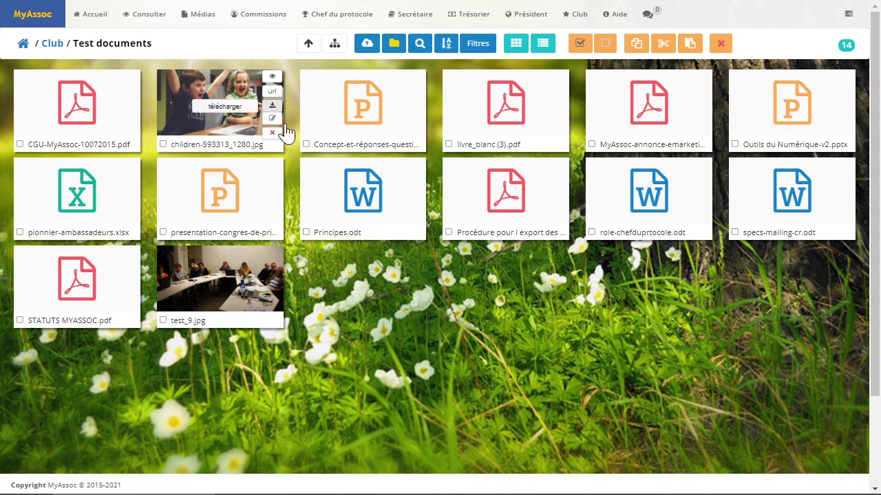
{"action": "mouse_move", "coordinate": [372, 227]}
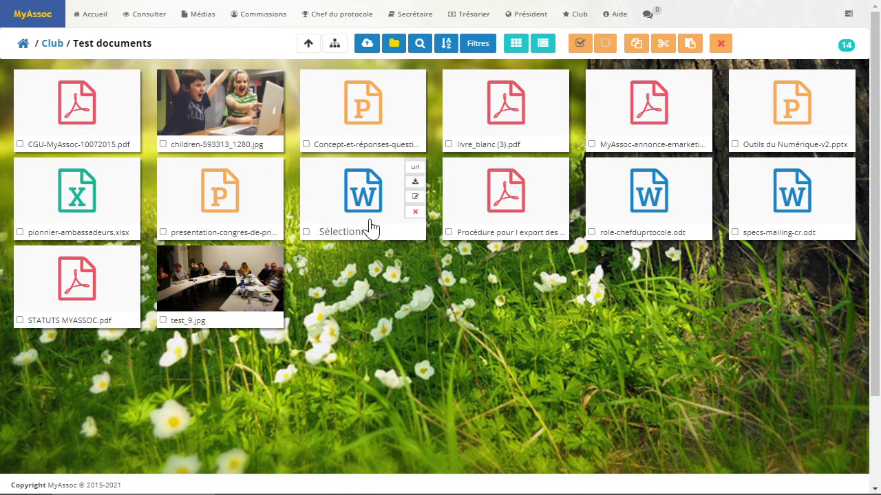
{"action": "left_click", "coordinate": [415, 183]}
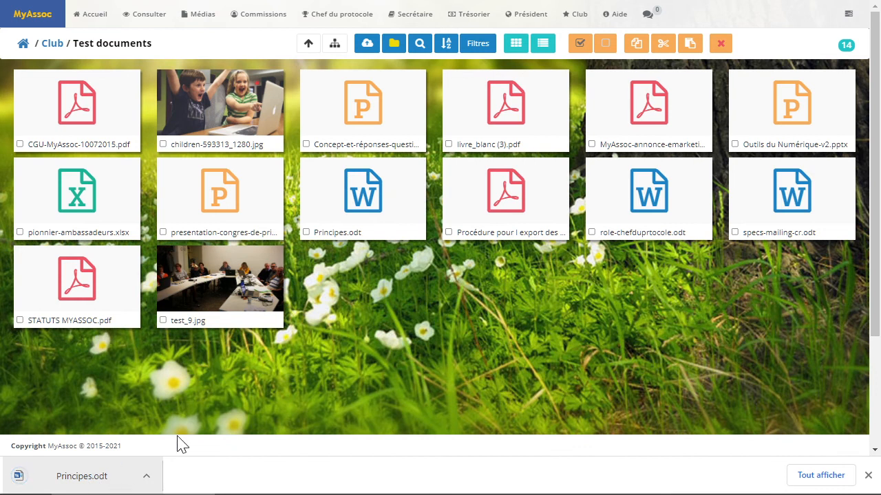
Step: Review the editable name, caption and keywords of Principes.odt without saving, and select the file
{"action": "mouse_move", "coordinate": [409, 216]}
{"action": "left_click", "coordinate": [415, 197]}
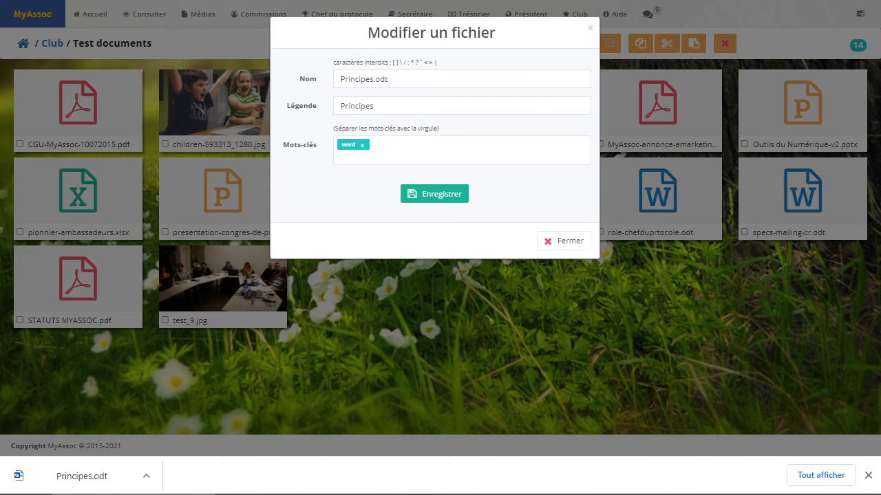
{"action": "left_click", "coordinate": [558, 242]}
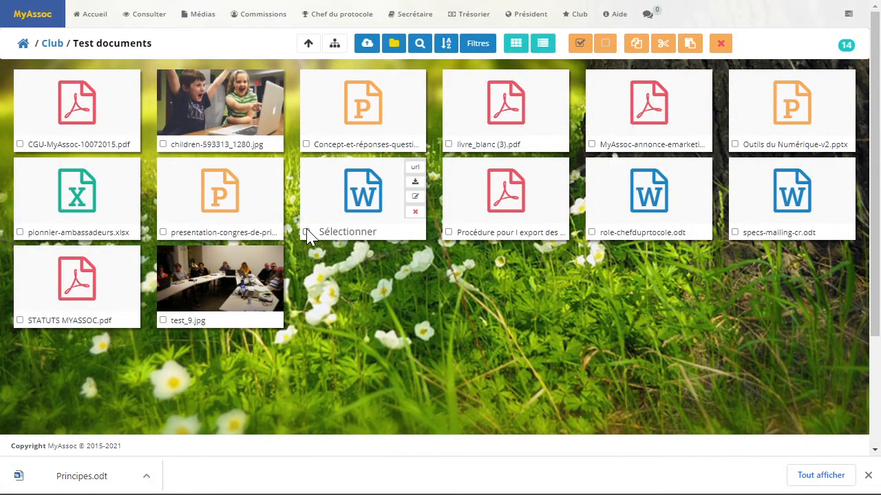
{"action": "left_click", "coordinate": [334, 213]}
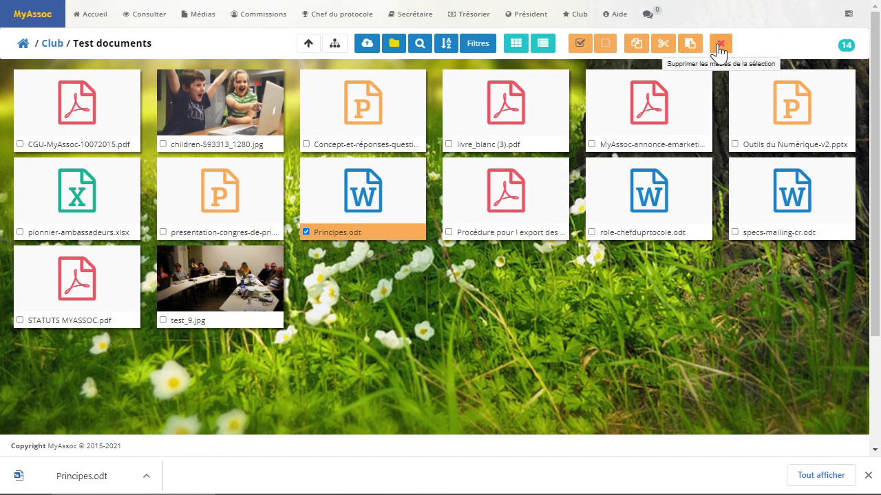
Step: Return to the Club folder, preview the drunk.jpg image at large size and close the preview
{"action": "mouse_move", "coordinate": [353, 228]}
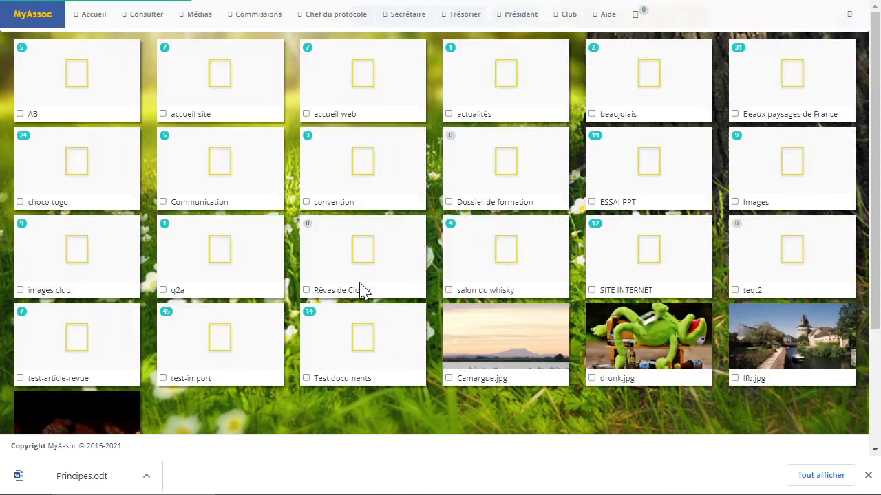
{"action": "mouse_move", "coordinate": [633, 372]}
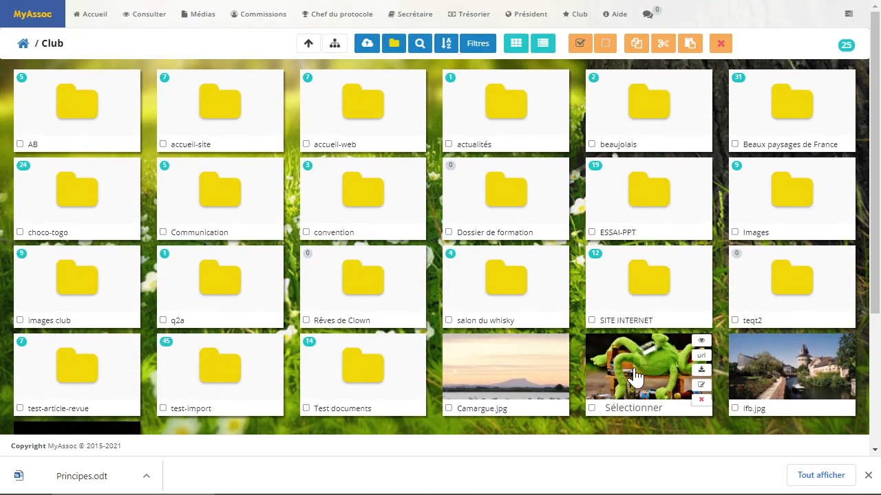
{"action": "left_click", "coordinate": [701, 343]}
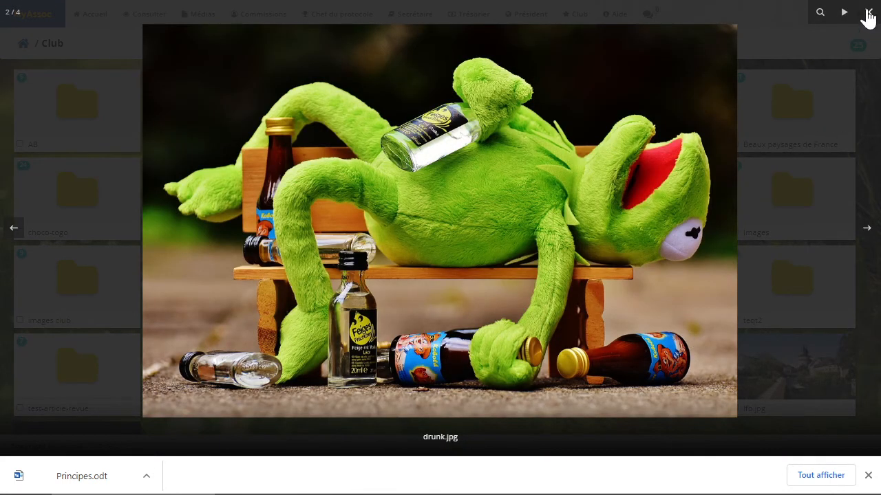
{"action": "left_click", "coordinate": [868, 20]}
{"action": "mouse_move", "coordinate": [782, 378]}
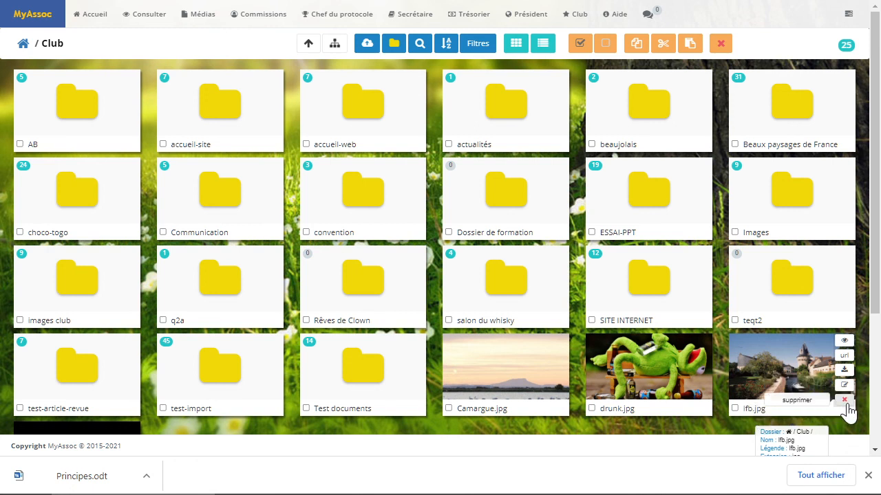
{"action": "scroll", "coordinate": [848, 411], "scroll_direction": "down", "scroll_amount": 3}
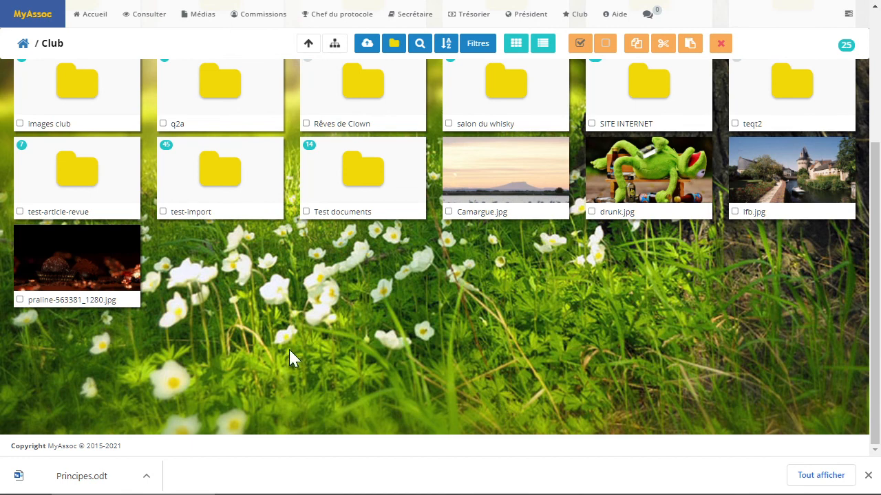
{"action": "scroll", "coordinate": [289, 350], "scroll_direction": "up", "scroll_amount": 3}
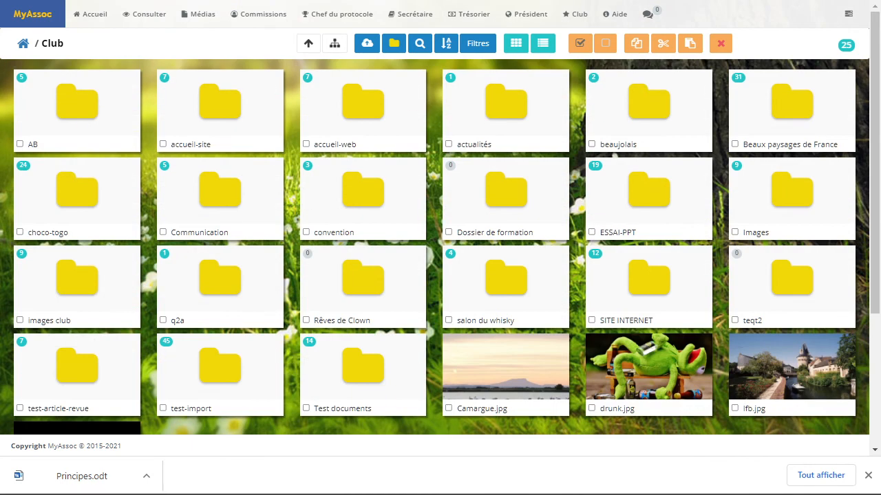